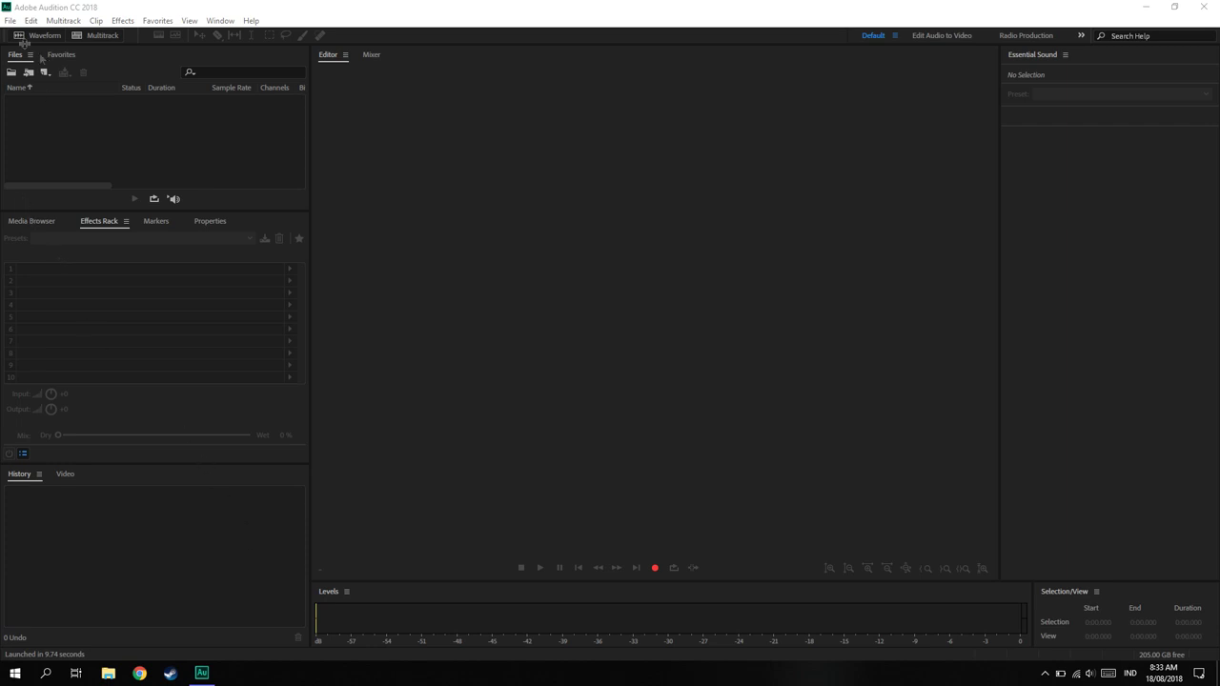
pyautogui.click(5, 21)
pyautogui.click(545, 244)
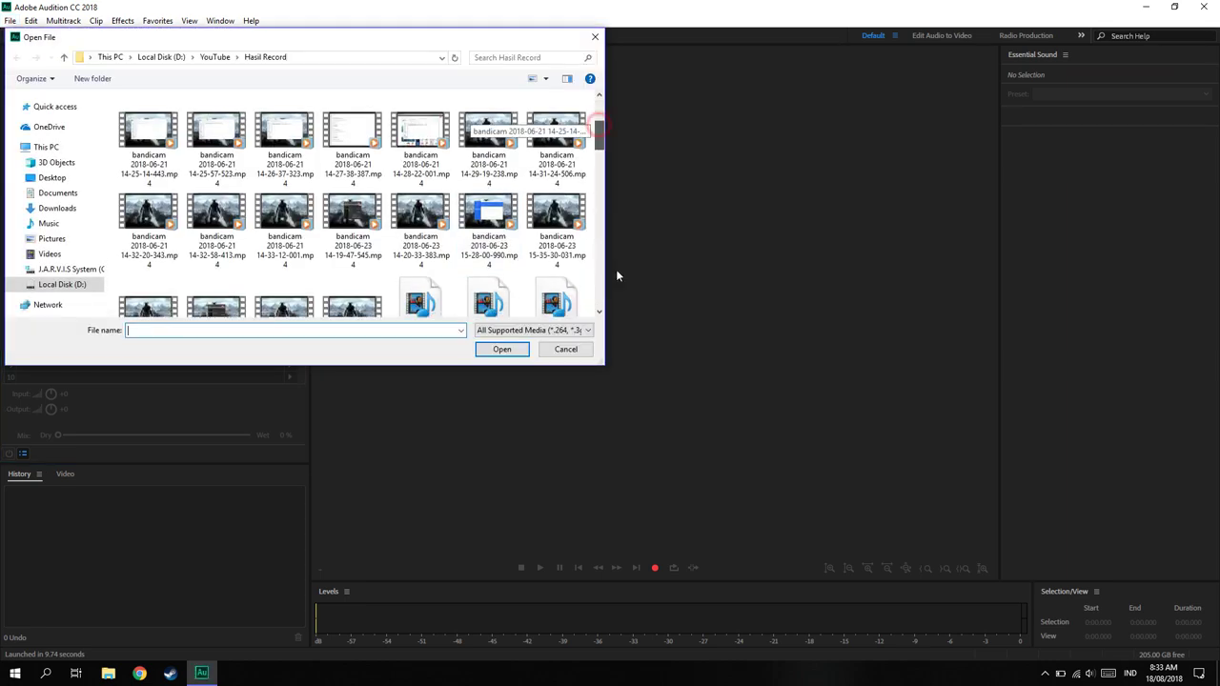
pyautogui.scroll(-10, 607, 308)
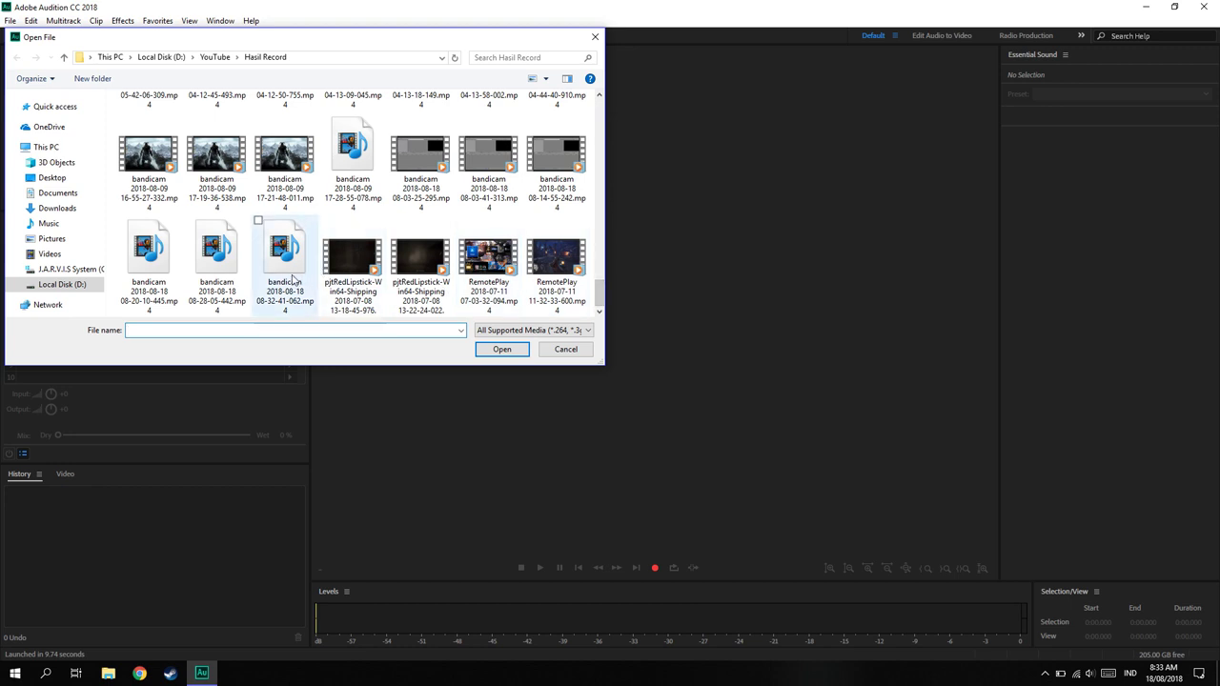
pyautogui.click(210, 260)
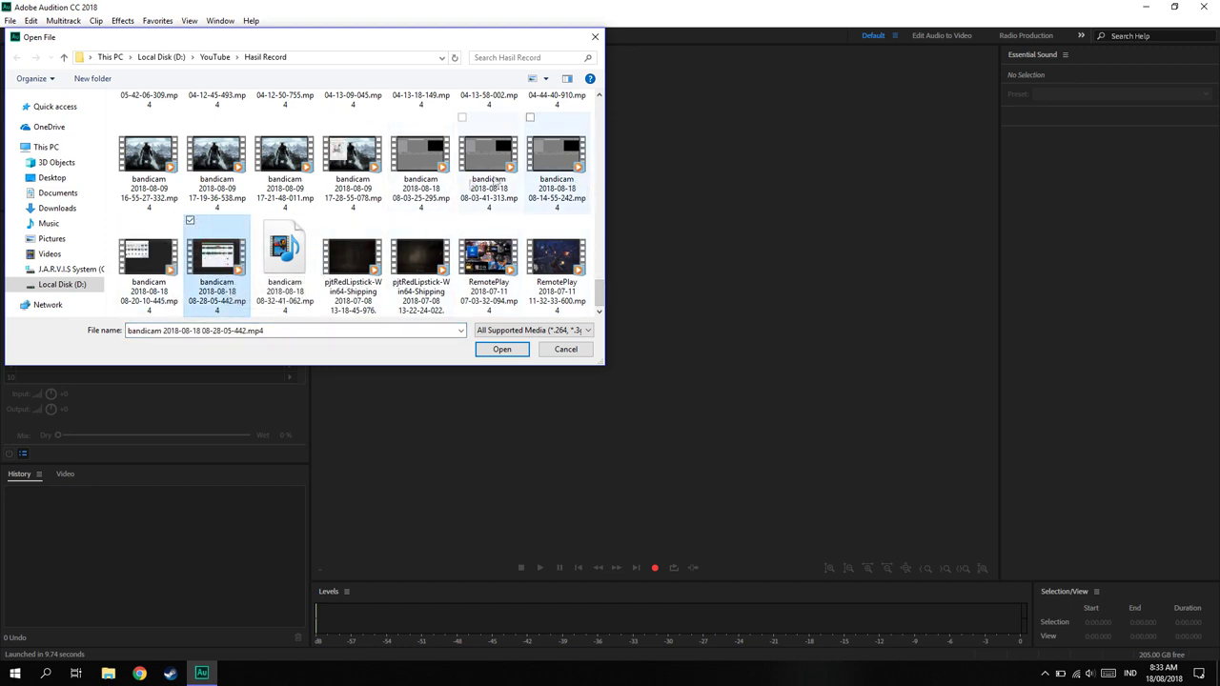
pyautogui.click(551, 162)
pyautogui.click(501, 348)
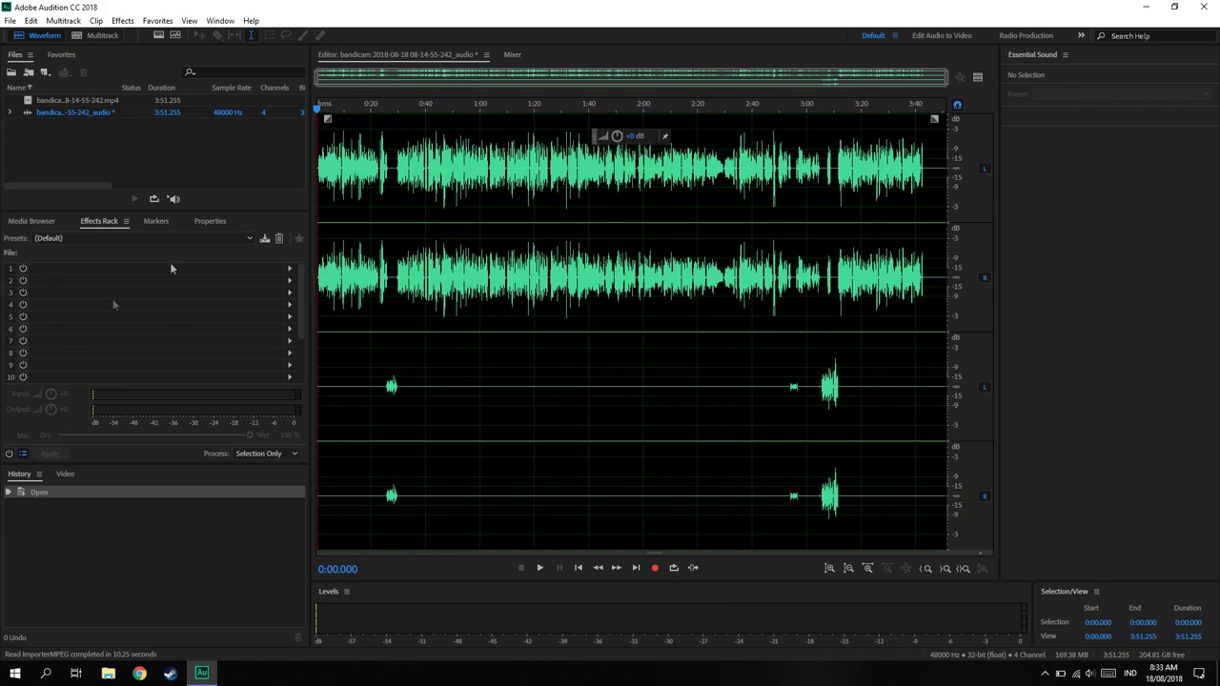
# Try the Radio Announcer Voice rack preset, undo it and play the start of the unprocessed audio
pyautogui.click(158, 240)
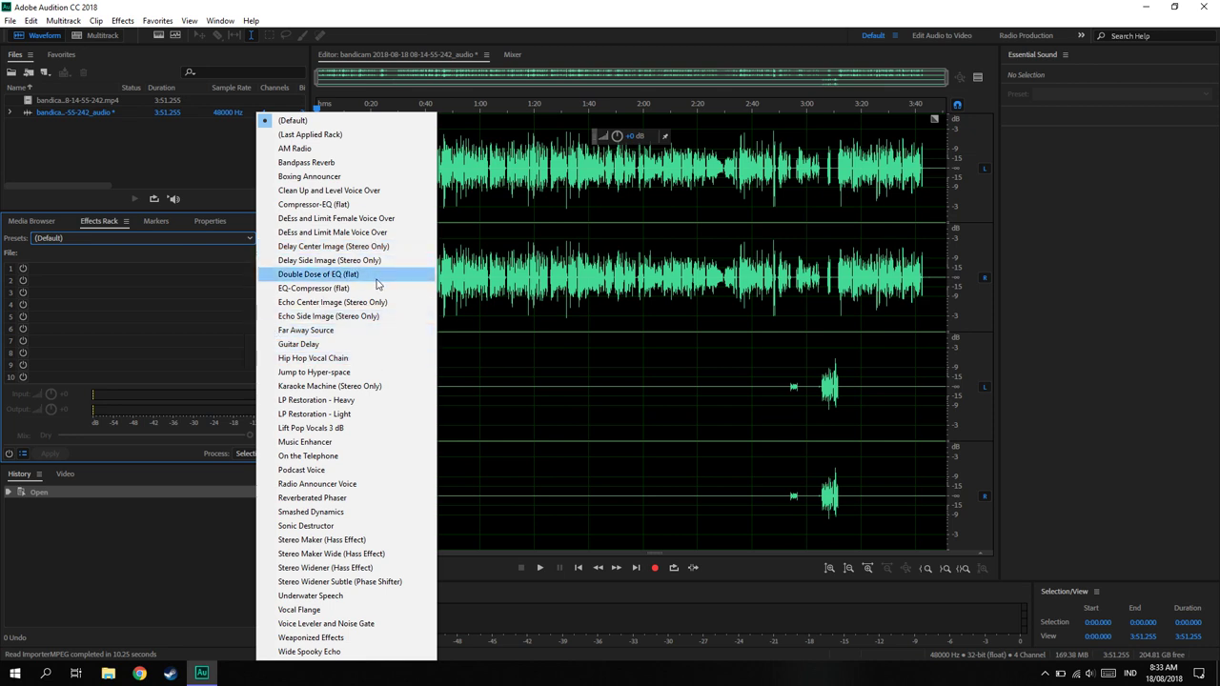
pyautogui.click(317, 484)
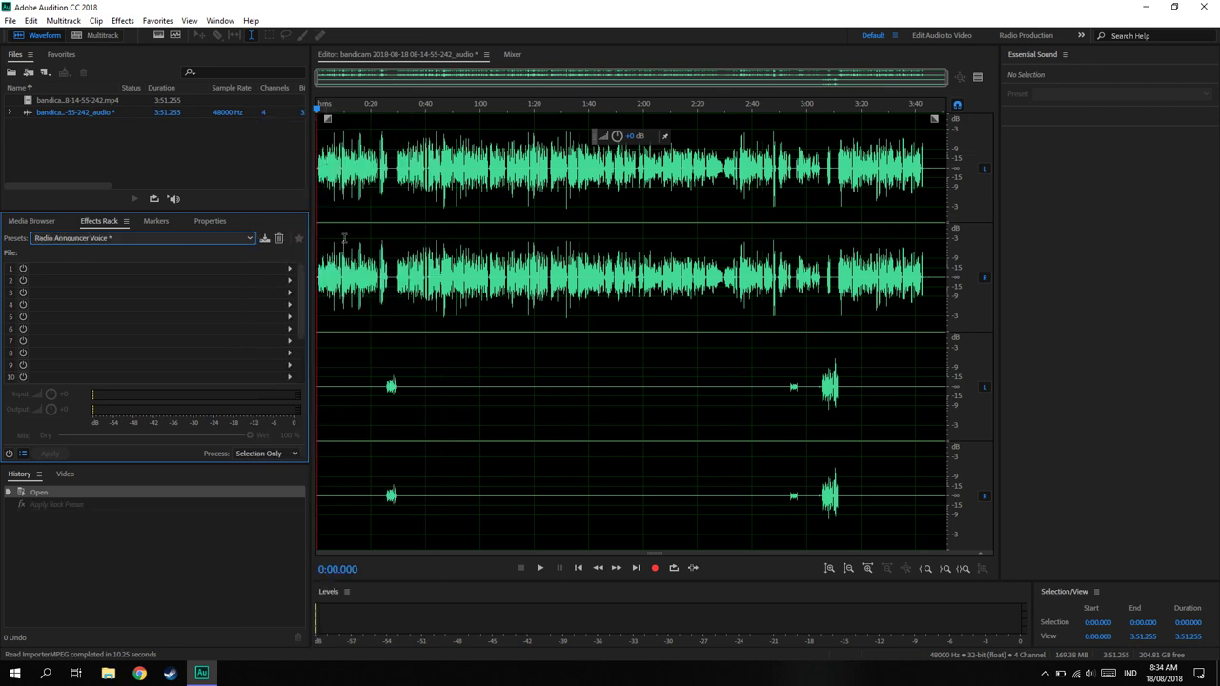
pyautogui.click(540, 569)
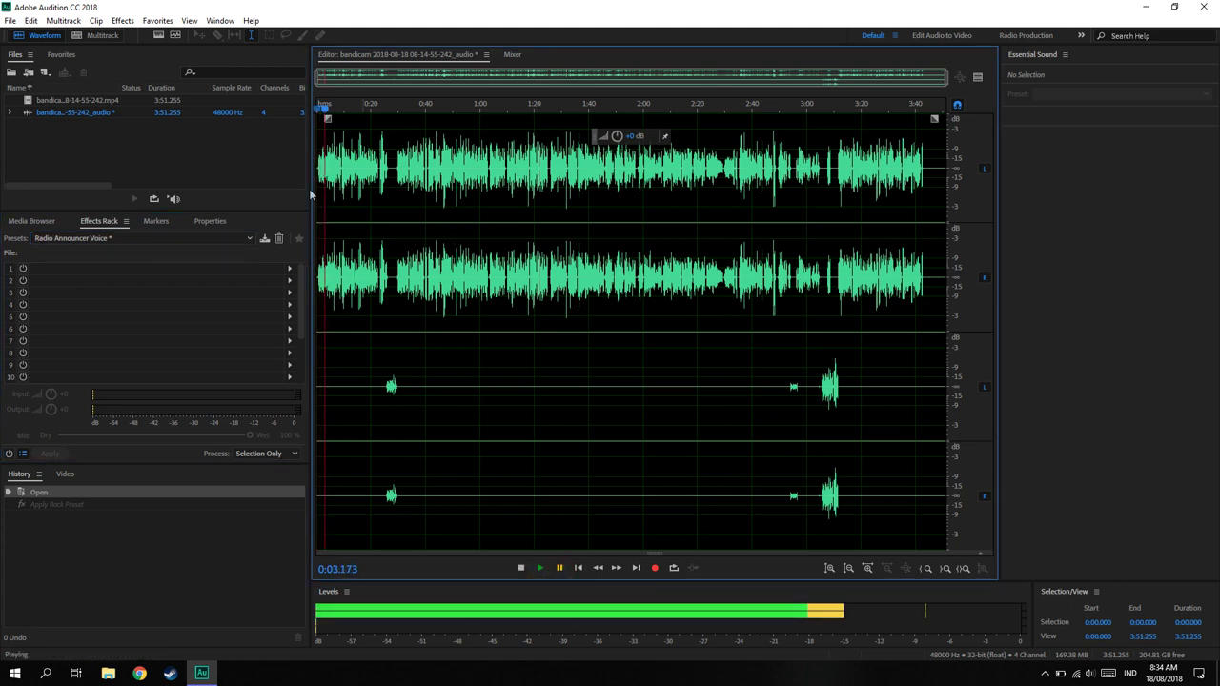
# Load the Radio Announcer Voice preset into the effects rack and preview it from the start of the recording
pyautogui.click(171, 237)
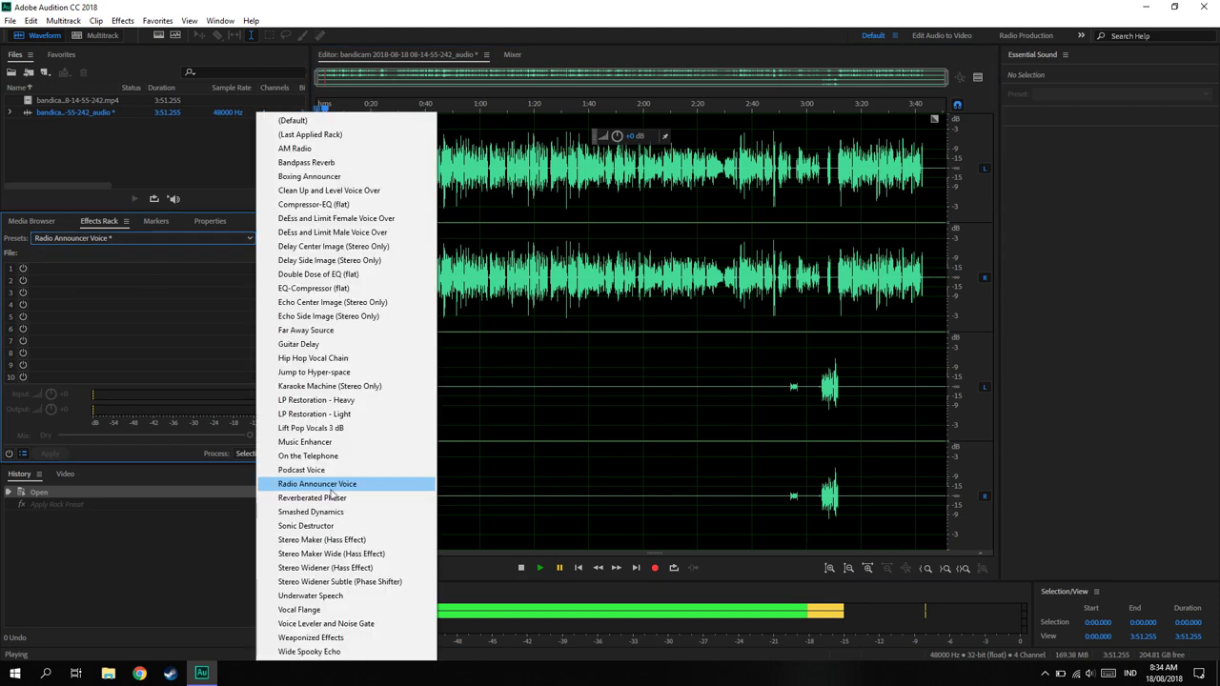
pyautogui.click(342, 488)
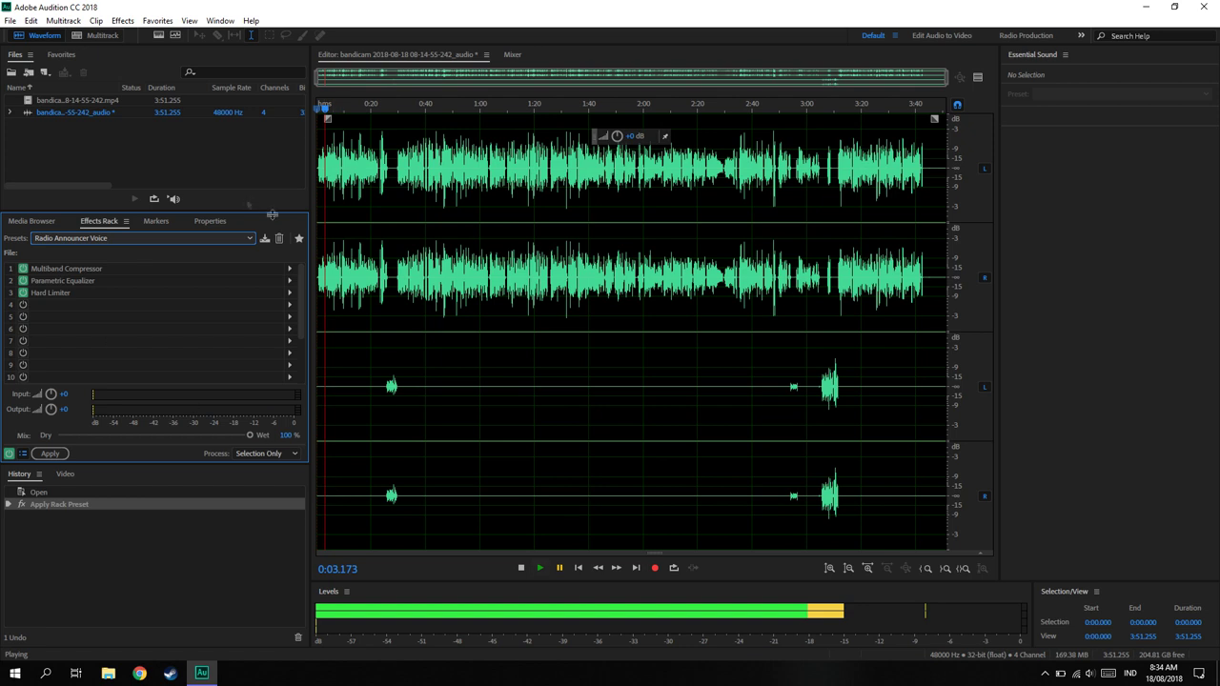
pyautogui.click(579, 568)
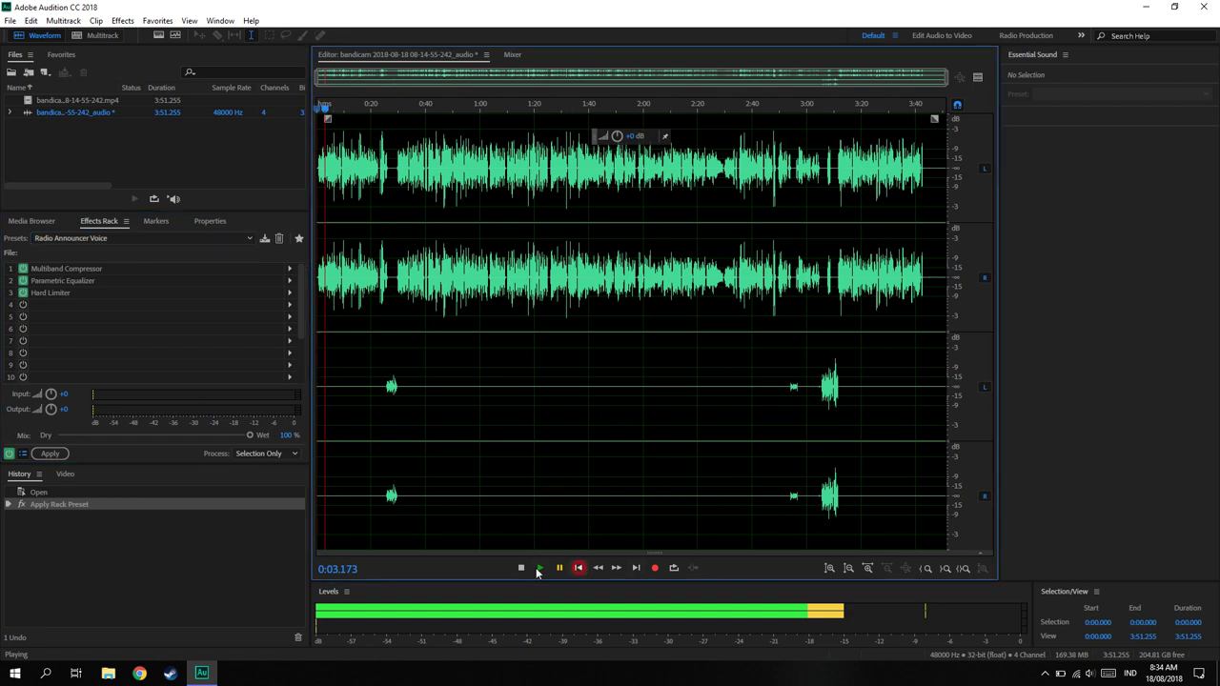
pyautogui.click(539, 568)
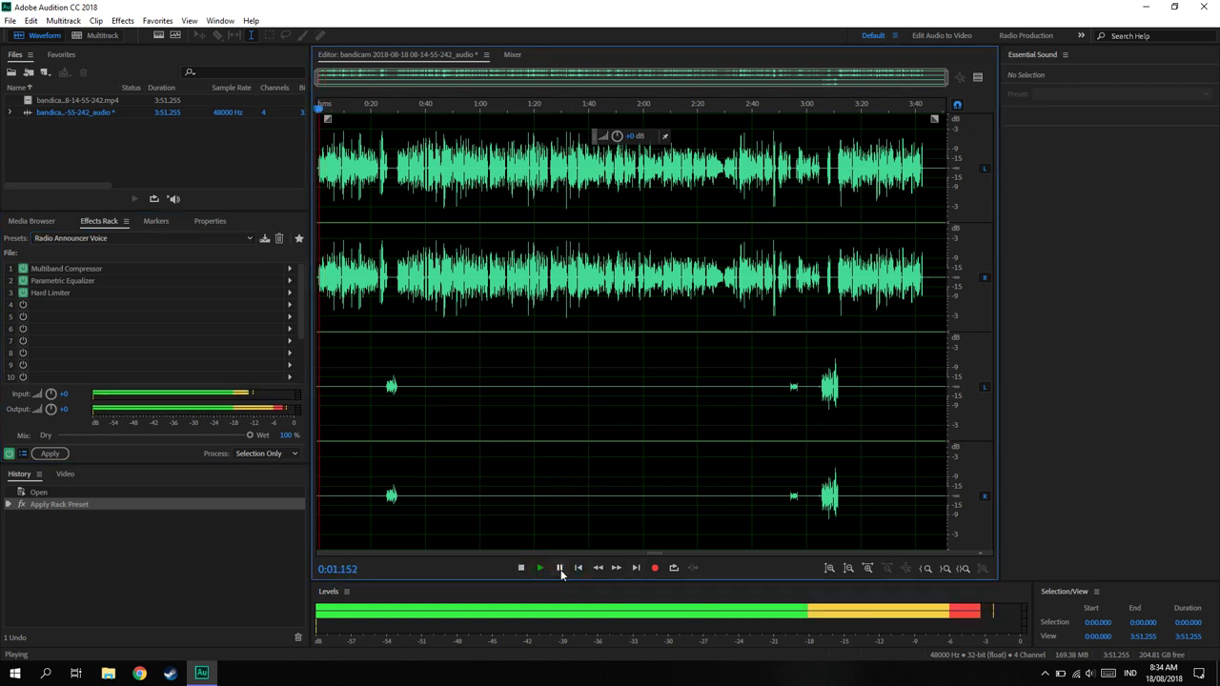
pyautogui.click(561, 568)
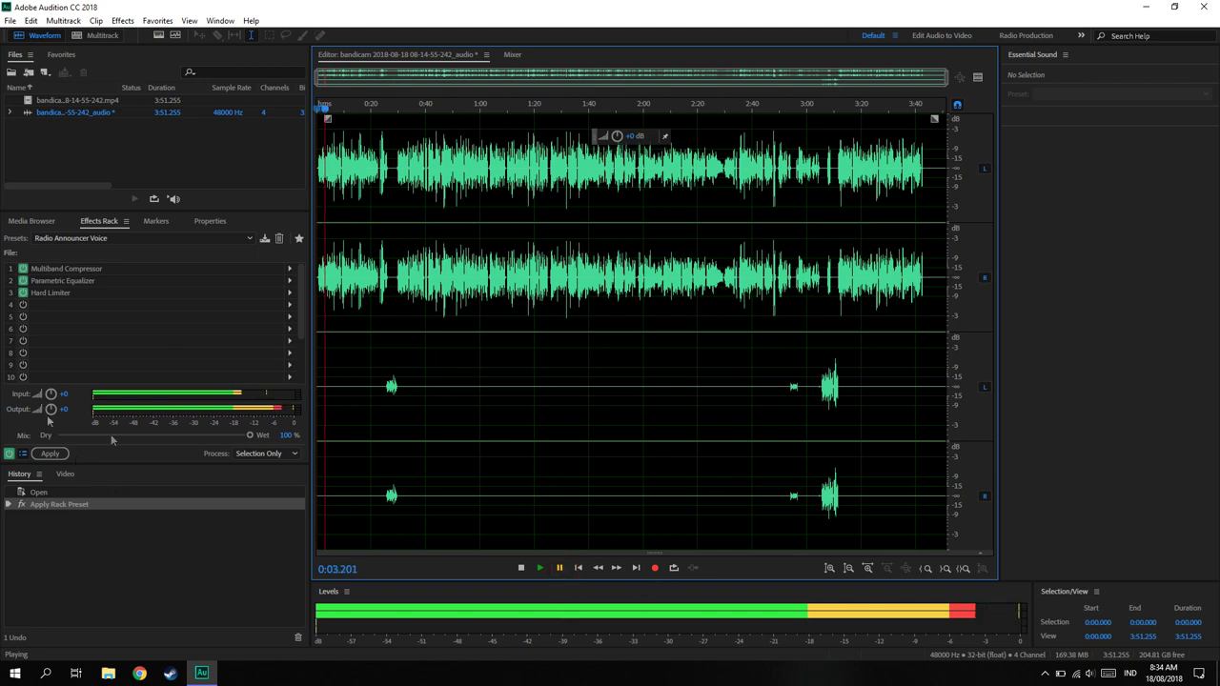
# Apply the effects rack to the entire audio file and listen to the beginning of the processed audio
pyautogui.click(49, 454)
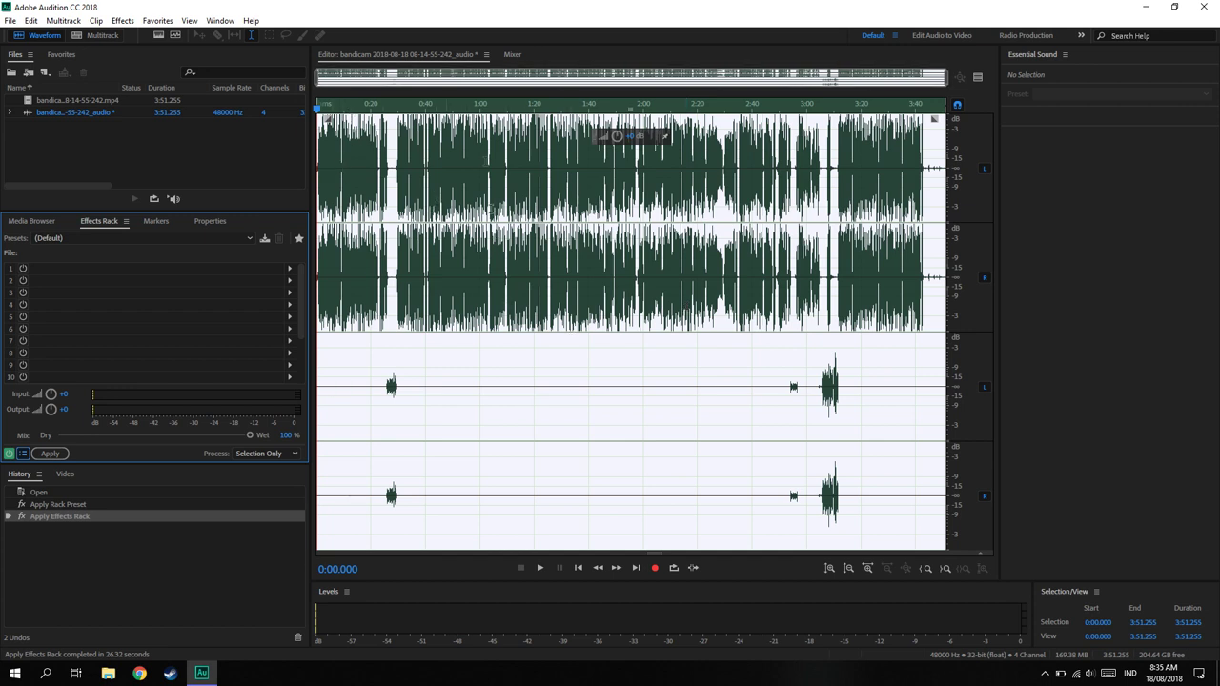
pyautogui.click(540, 568)
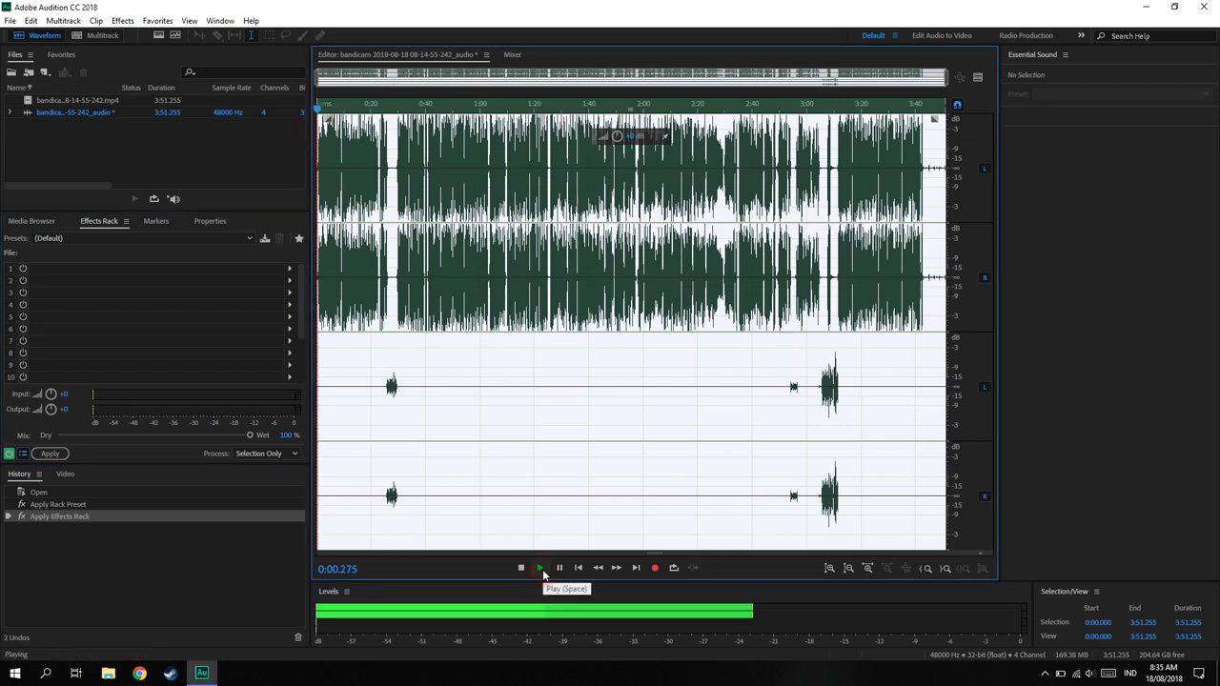
pyautogui.click(560, 568)
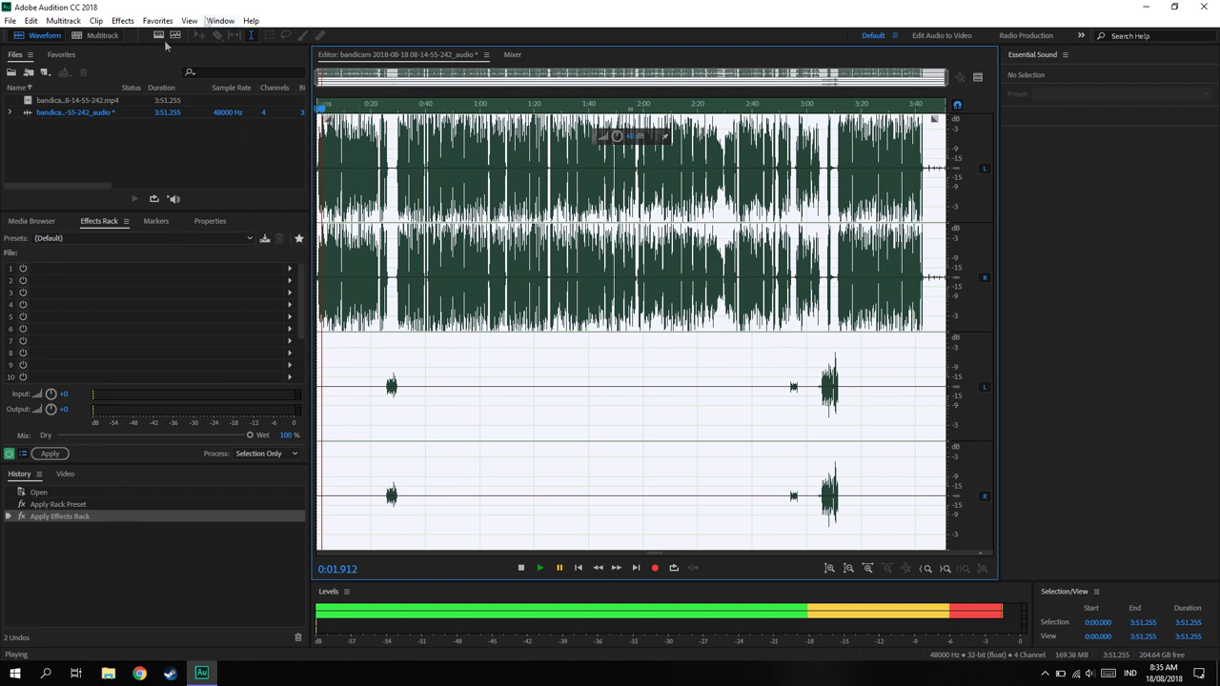
# Normalize all channels of the audio equally and play back a few seconds of it
pyautogui.click(122, 20)
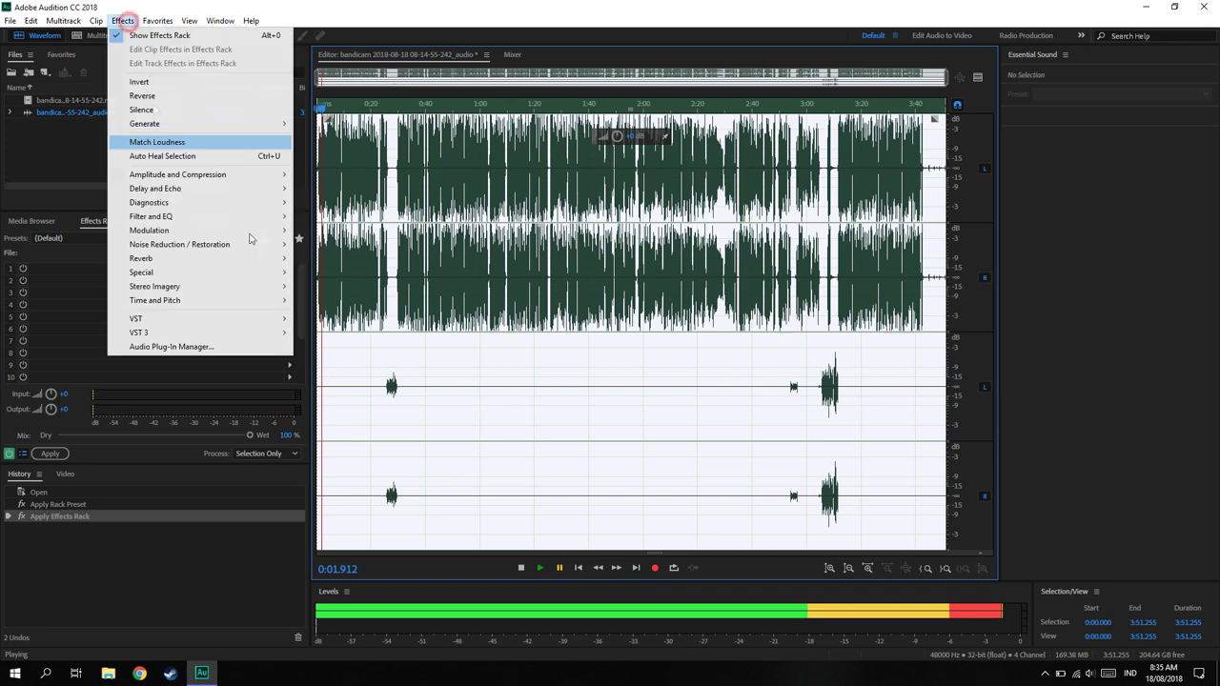
pyautogui.moveTo(178, 174)
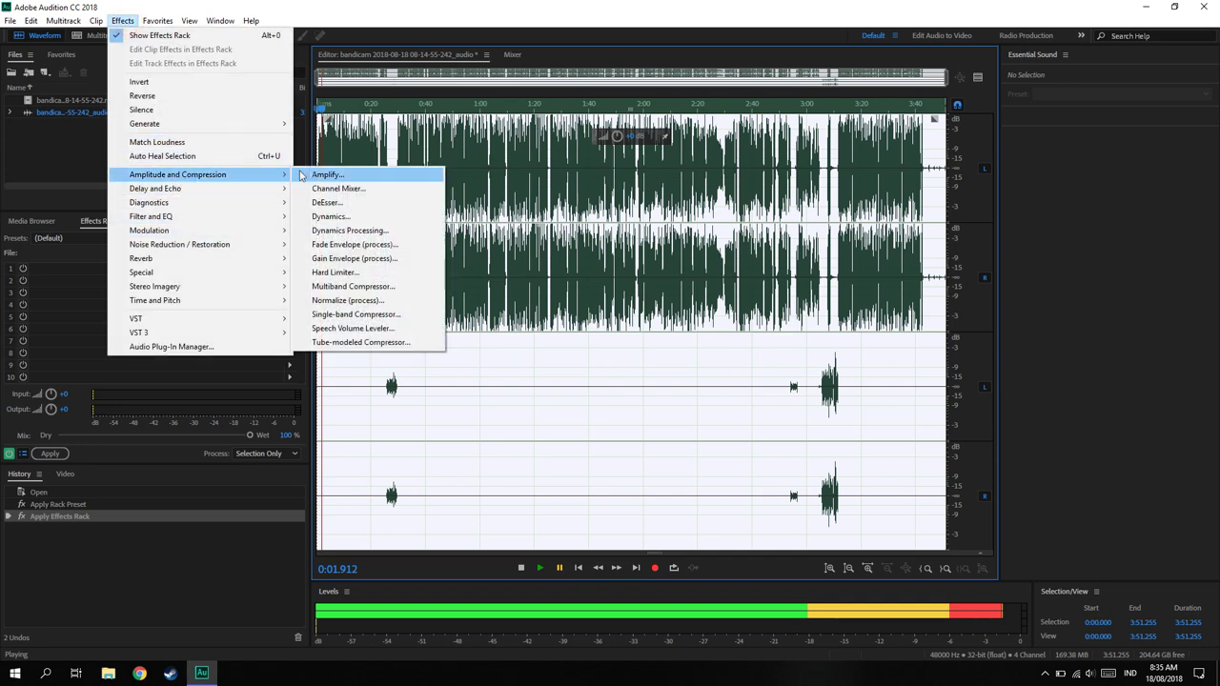
pyautogui.click(347, 300)
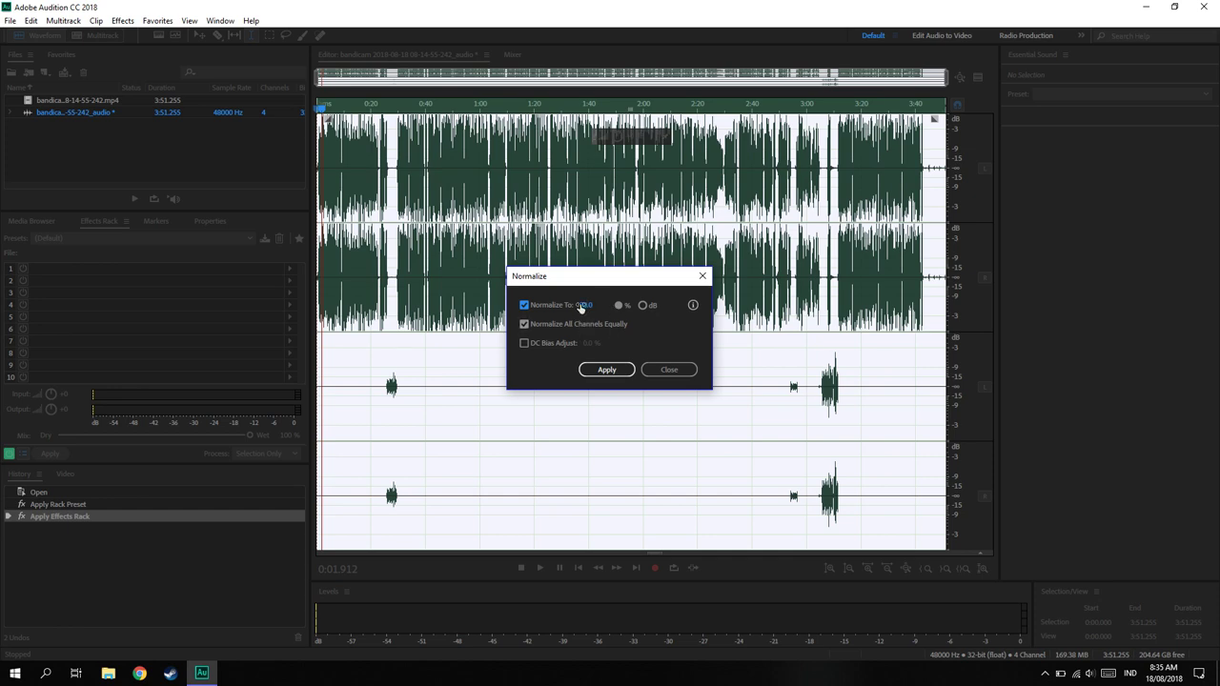
pyautogui.click(606, 370)
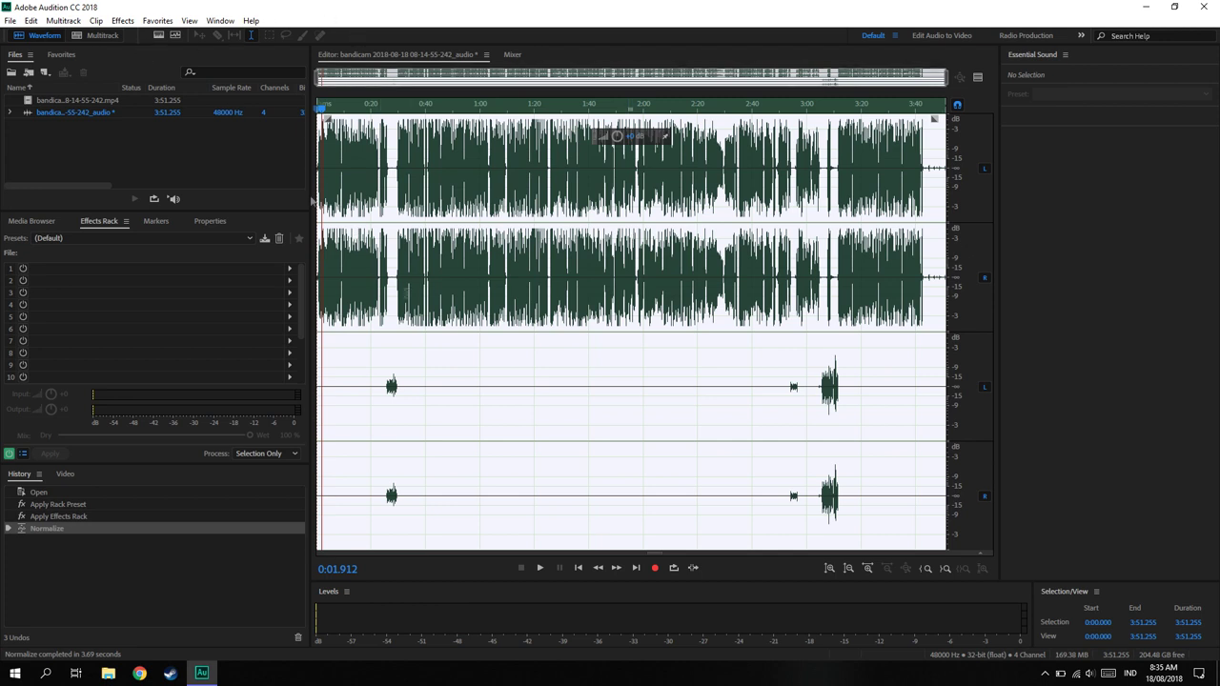
pyautogui.click(540, 569)
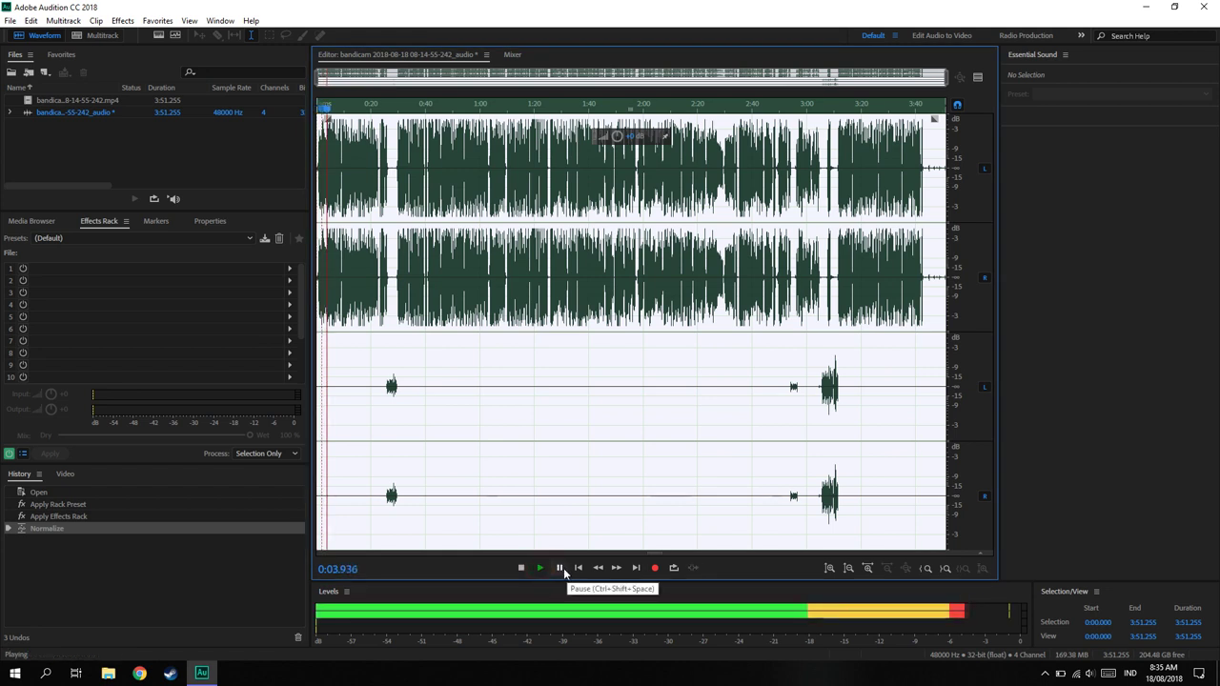
pyautogui.click(562, 568)
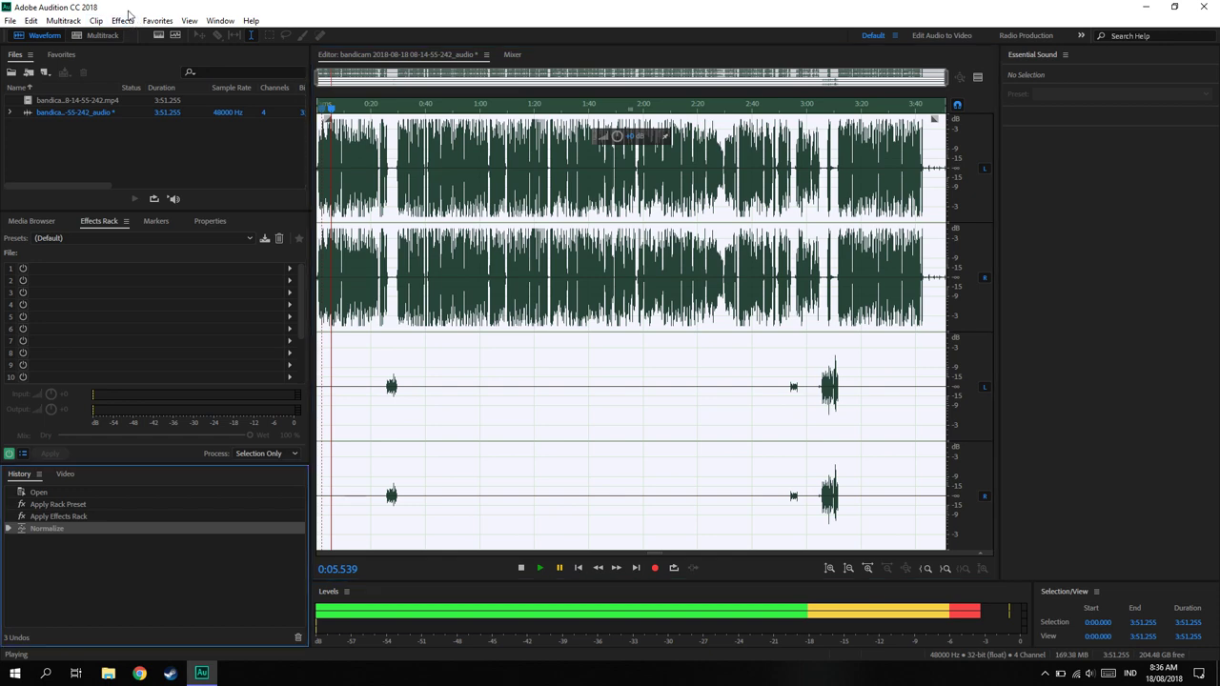
# Apply Adaptive Noise Reduction to the whole audio with the noisiness set to 40%
pyautogui.click(125, 19)
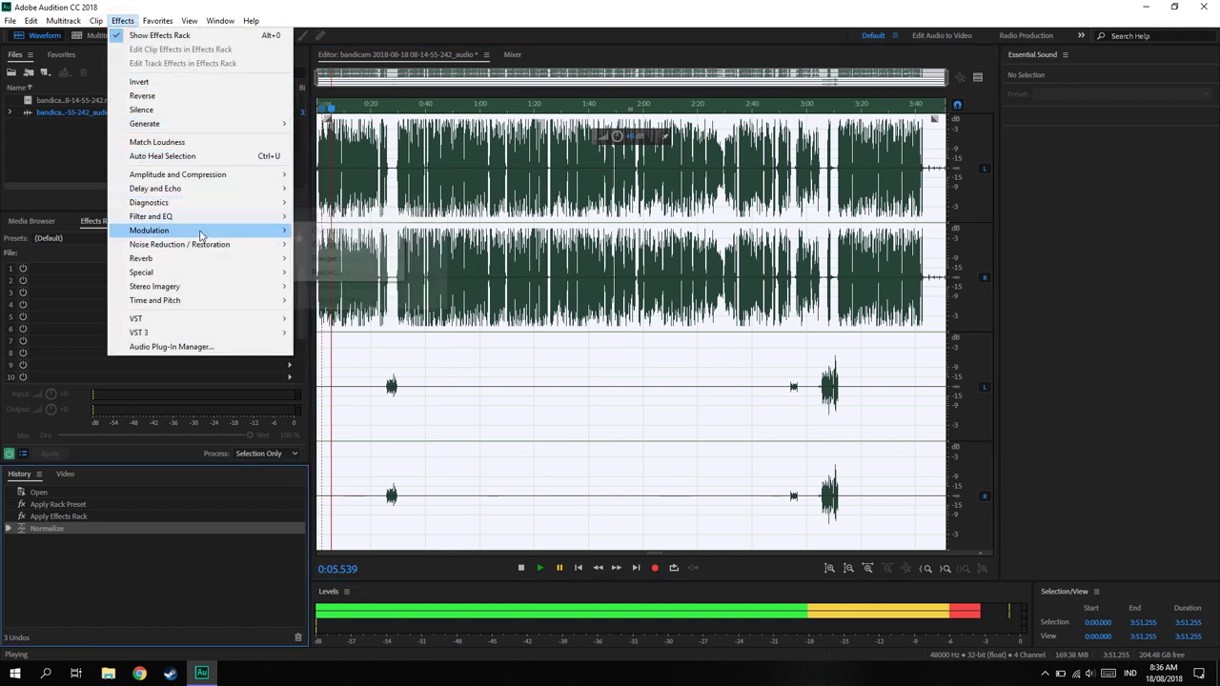
pyautogui.moveTo(198, 248)
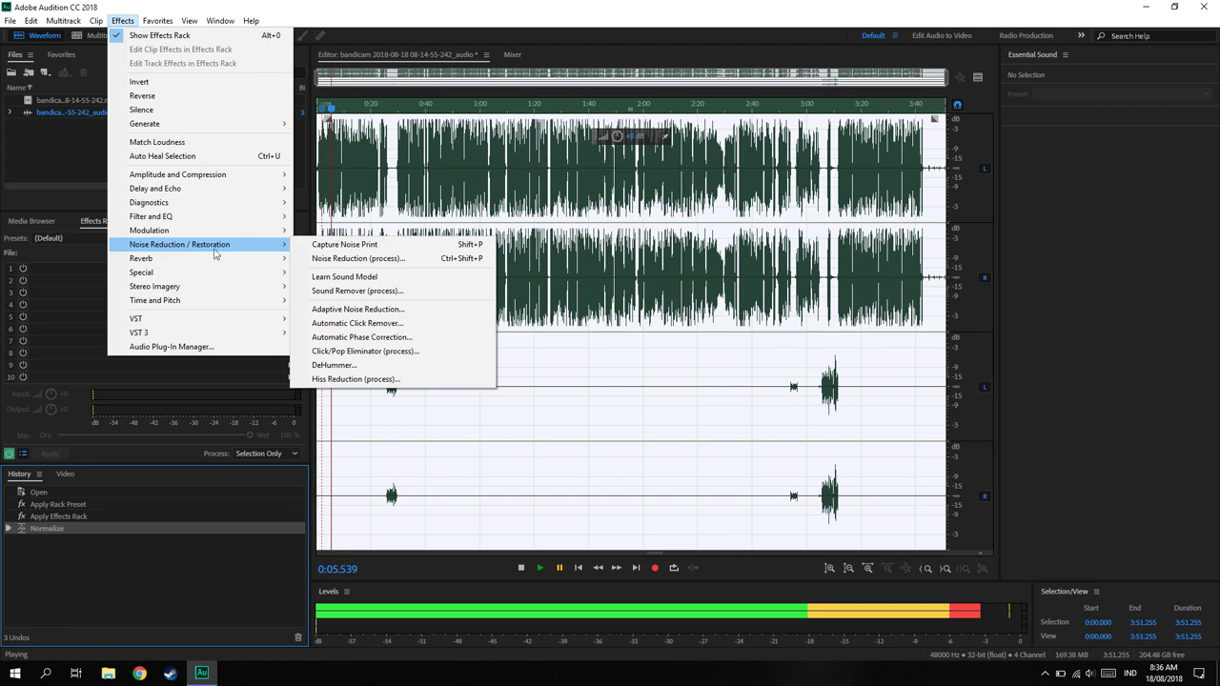
pyautogui.click(360, 311)
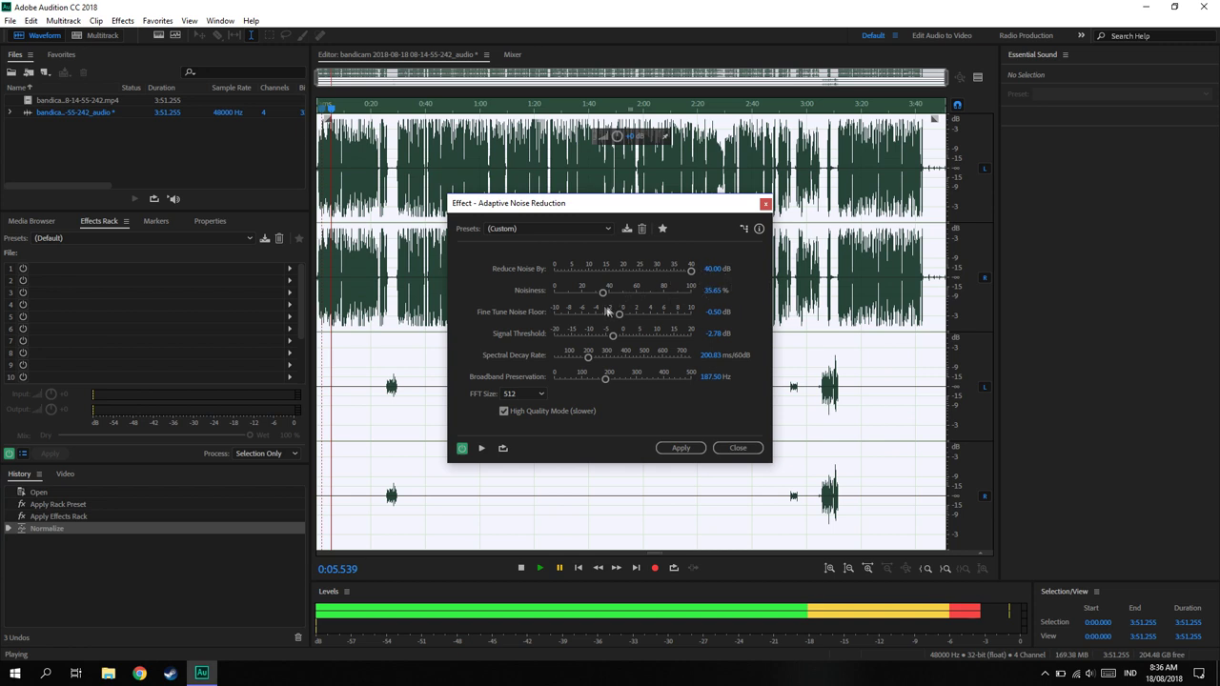
pyautogui.moveTo(601, 291); pyautogui.dragTo(610, 297)
pyautogui.click(717, 290)
pyautogui.write('40.0')
pyautogui.click(678, 449)
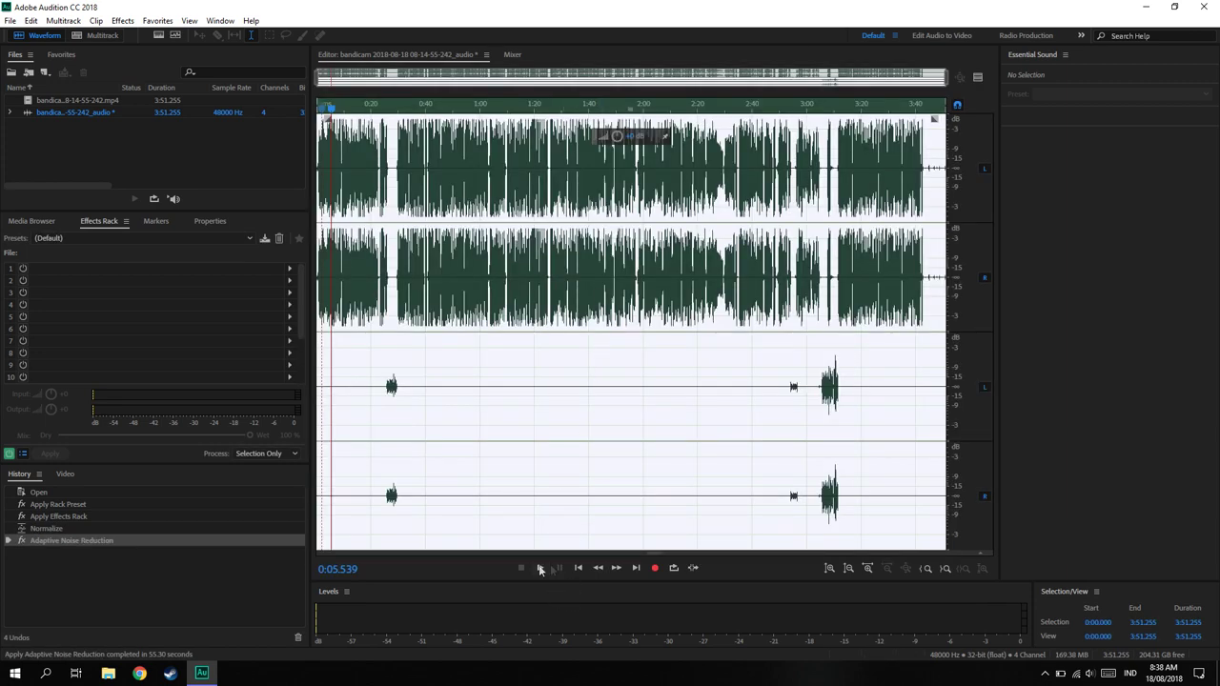
# Play back the noise-reduced audio from the beginning for several seconds and pause it
pyautogui.click(578, 569)
pyautogui.click(539, 568)
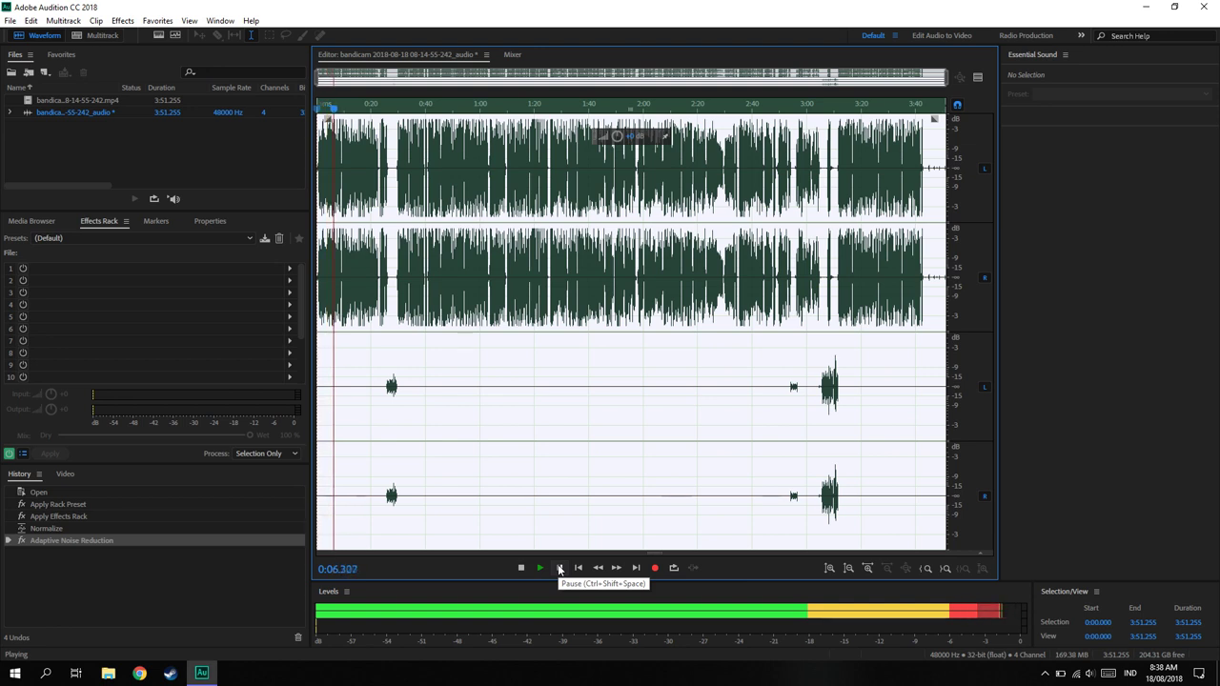
pyautogui.click(559, 568)
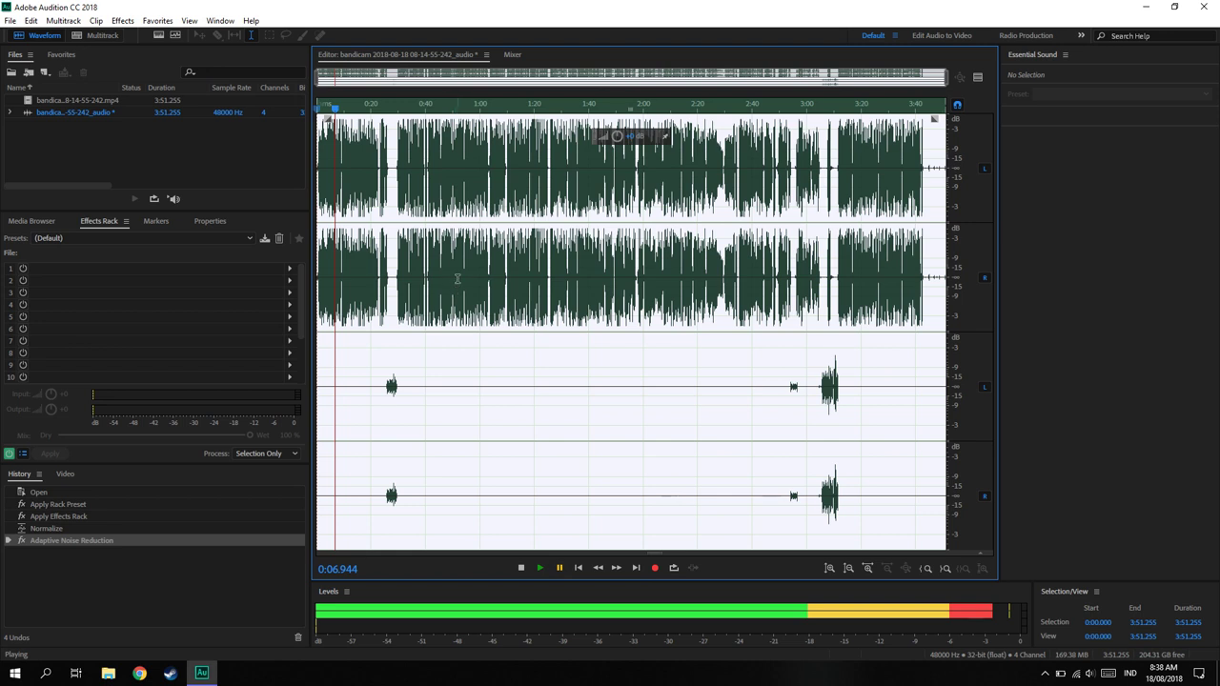
# Audition the On the Telephone rack preset on the audio and undo it
pyautogui.click(178, 237)
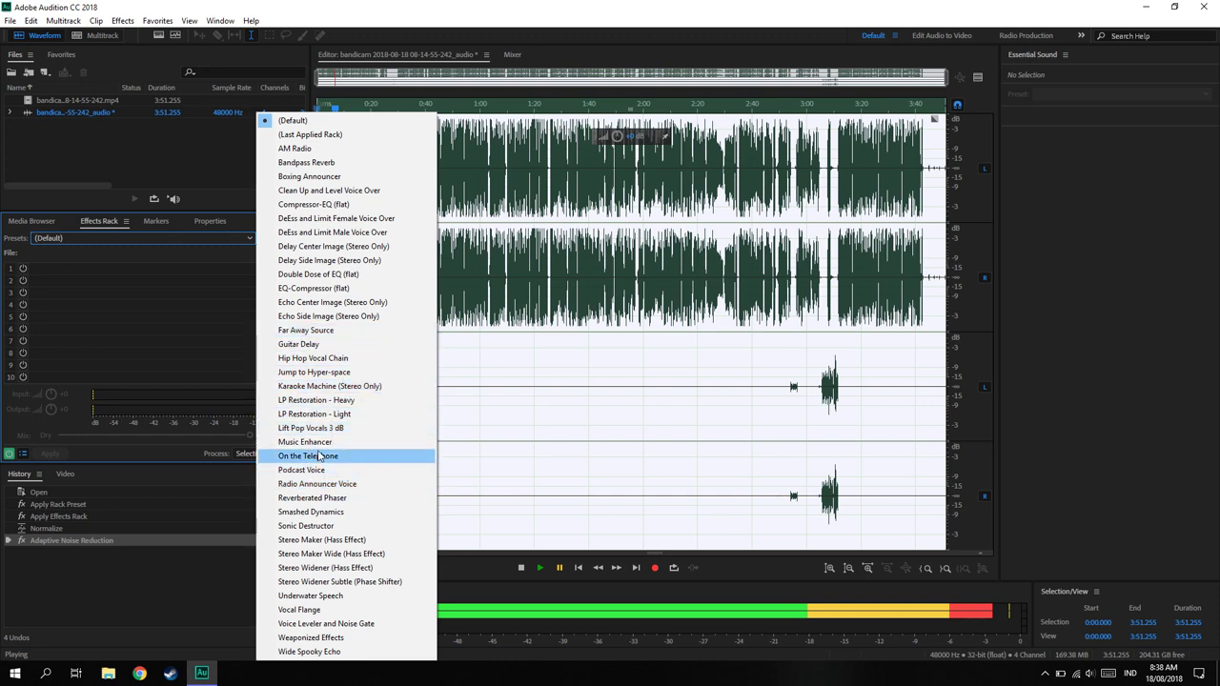
pyautogui.click(303, 457)
pyautogui.click(540, 568)
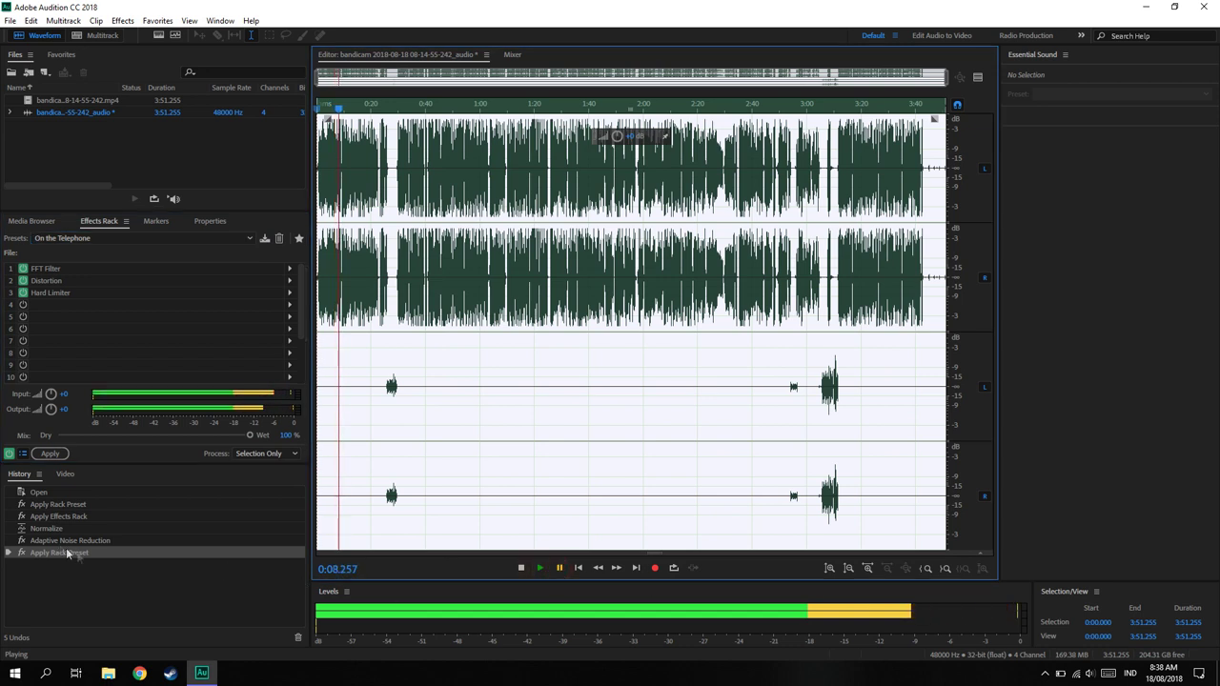
pyautogui.hotkey('ctrl', 'z')
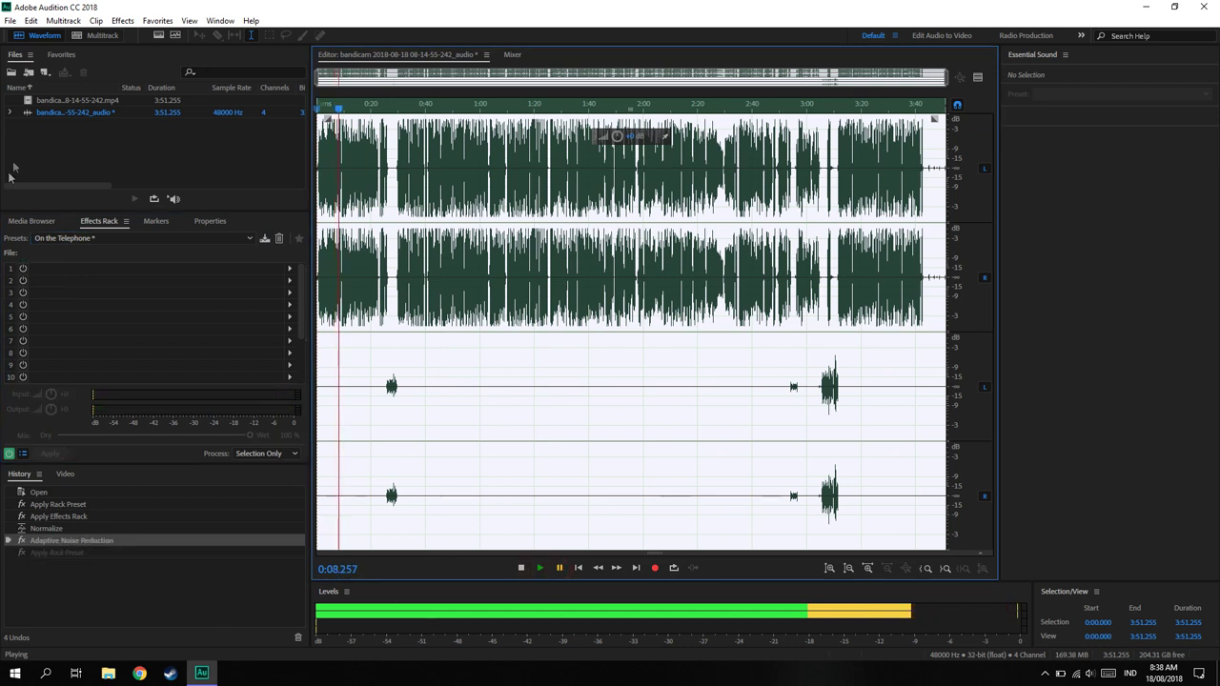
# Audition the EQ-Compressor (flat) rack preset, revert the history to Adaptive Noise Reduction and resume playback for comparison
pyautogui.click(135, 240)
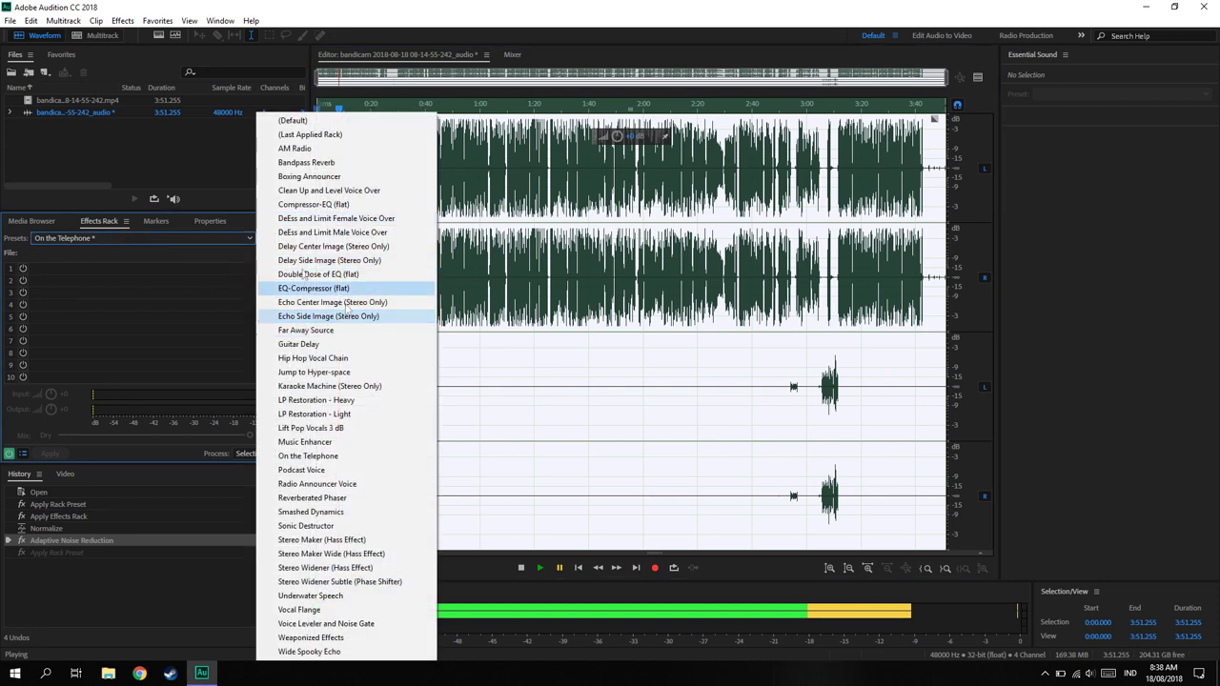
pyautogui.click(309, 292)
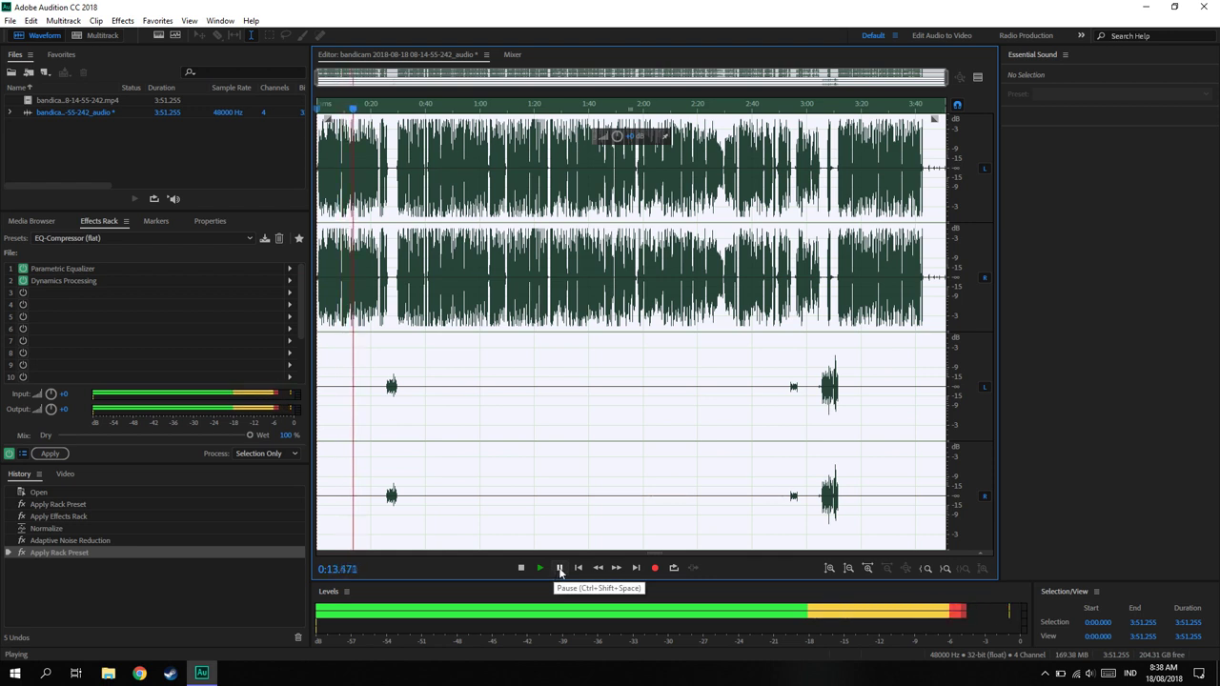
pyautogui.click(561, 568)
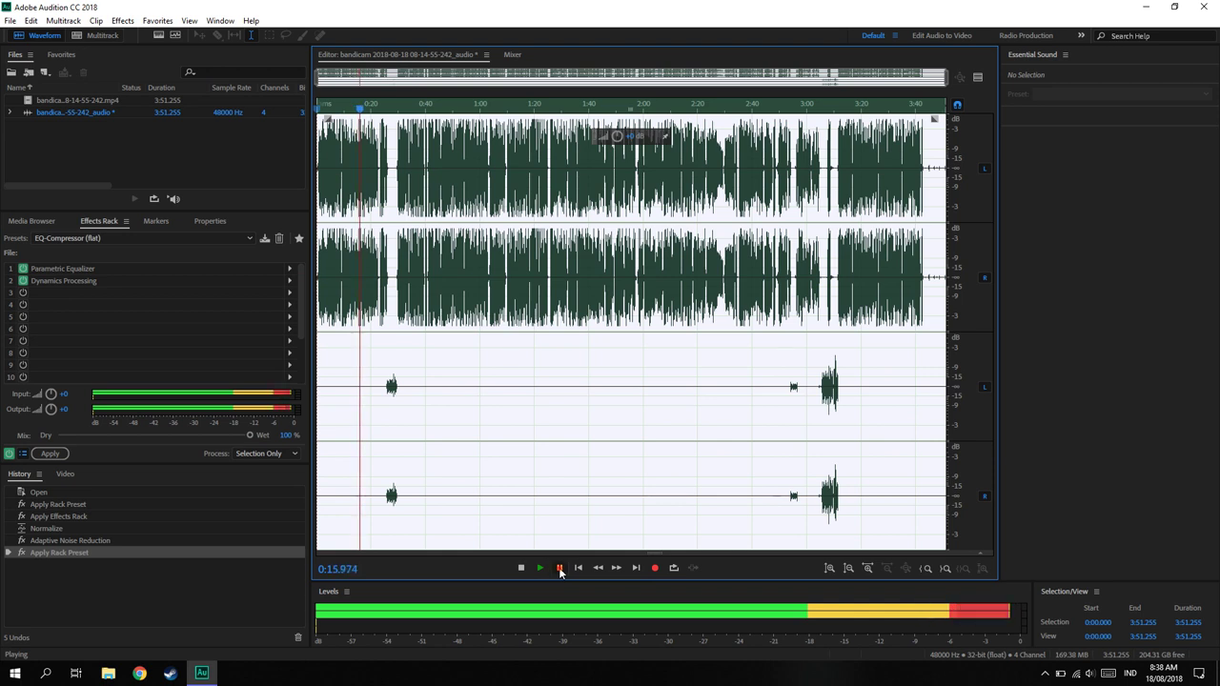
pyautogui.click(112, 540)
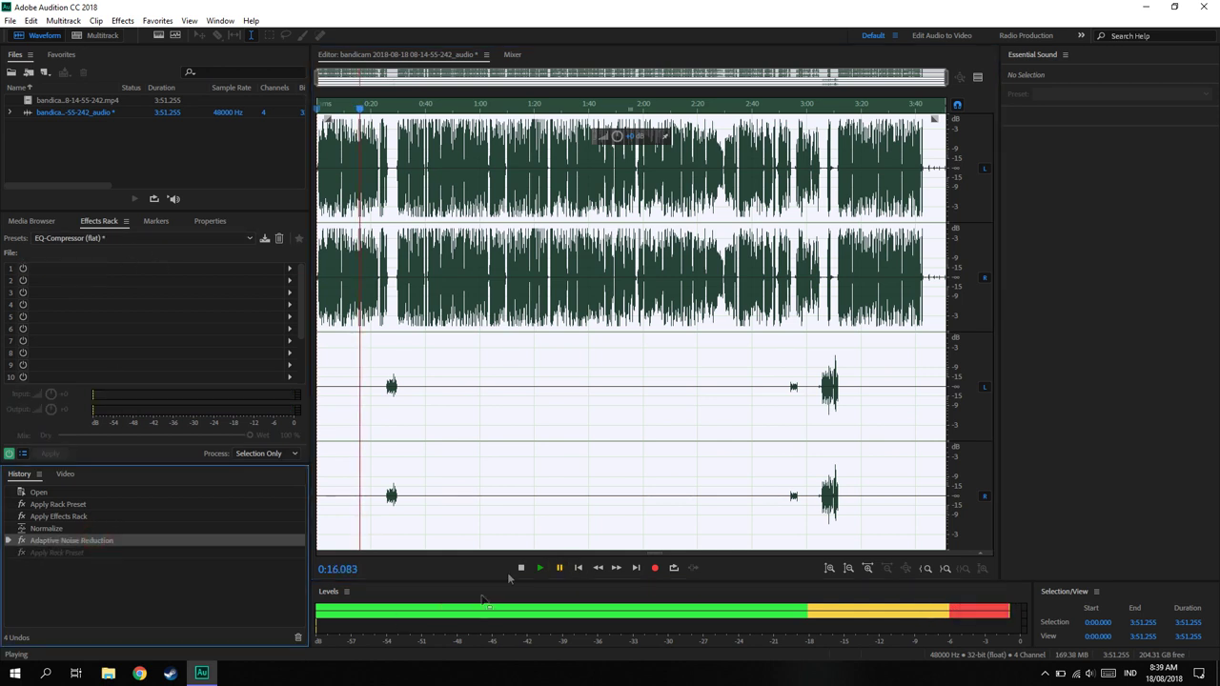
pyautogui.click(539, 568)
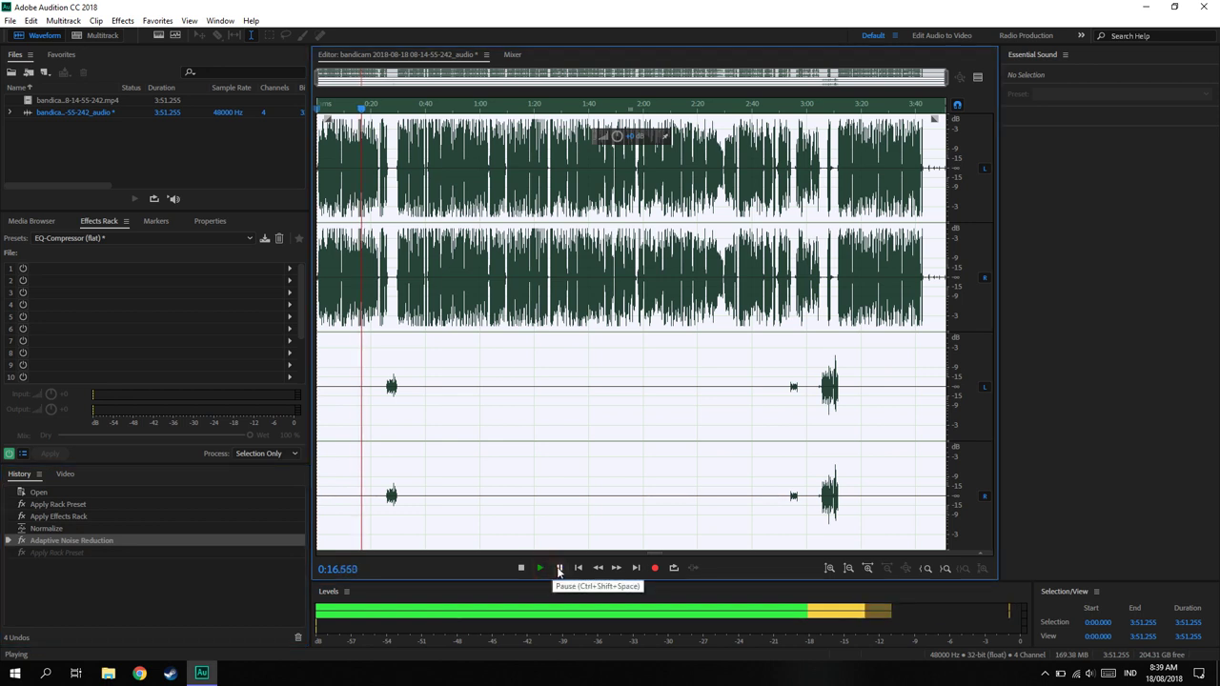
# Restore the EQ-Compressor (flat) rack preset state from the history, play the audio briefly with it and pause
pyautogui.click(197, 550)
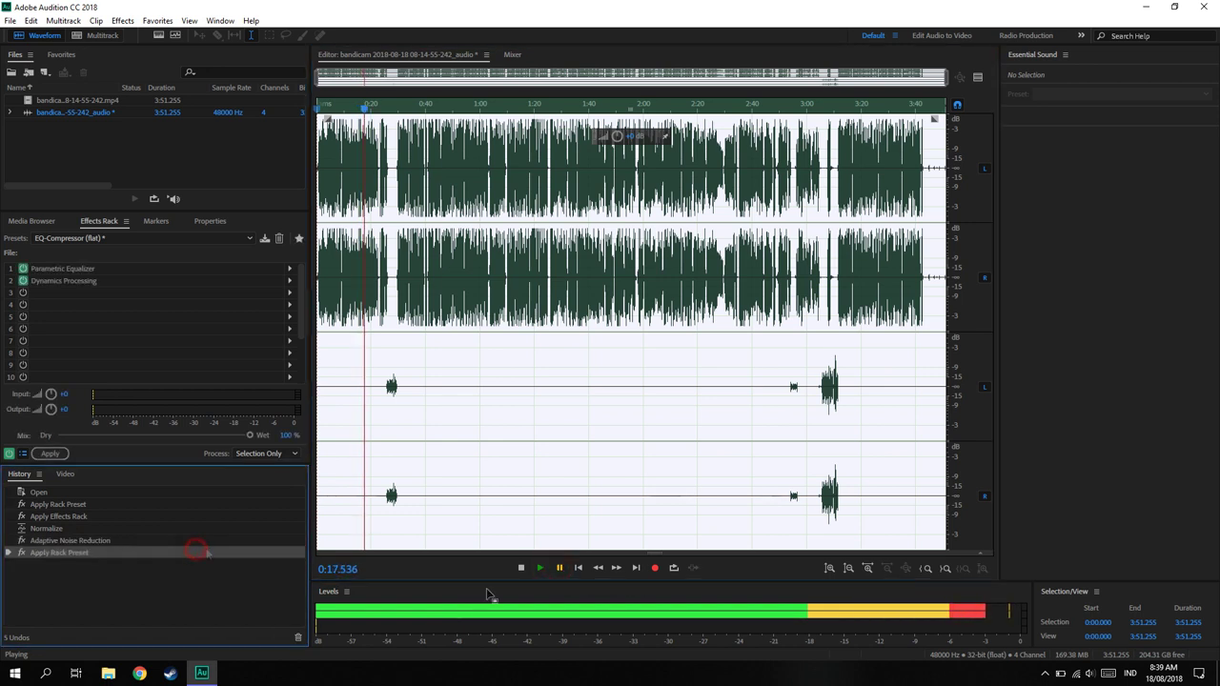
pyautogui.click(541, 569)
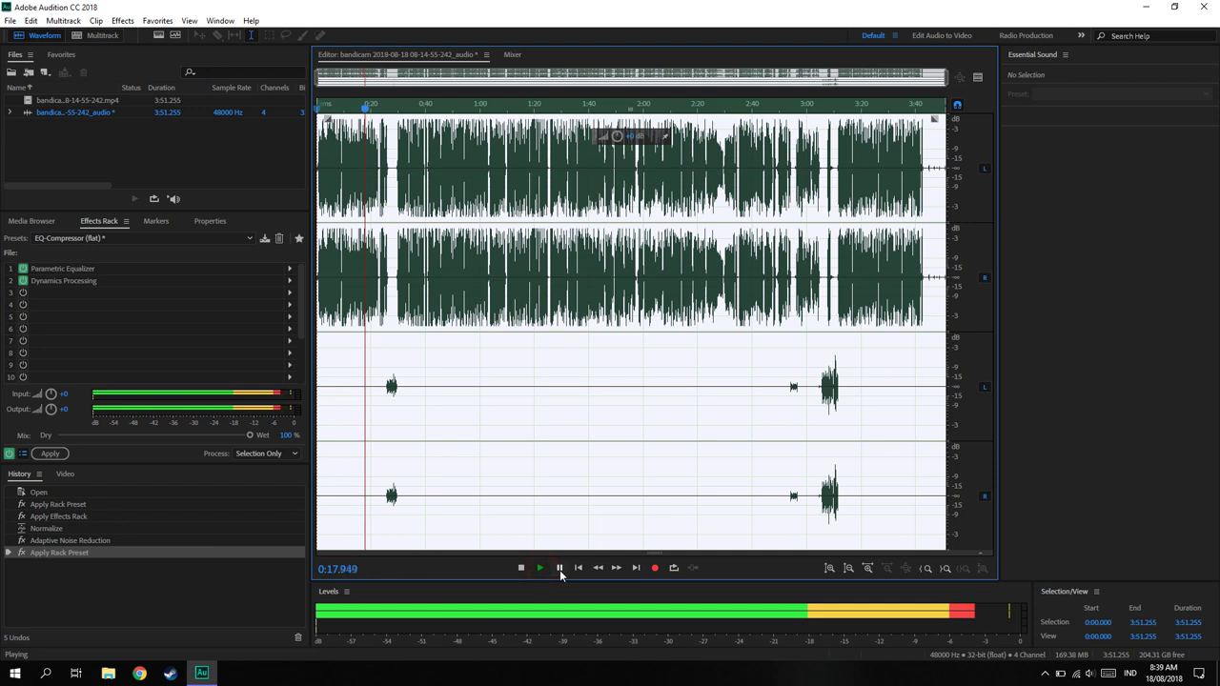
pyautogui.click(559, 568)
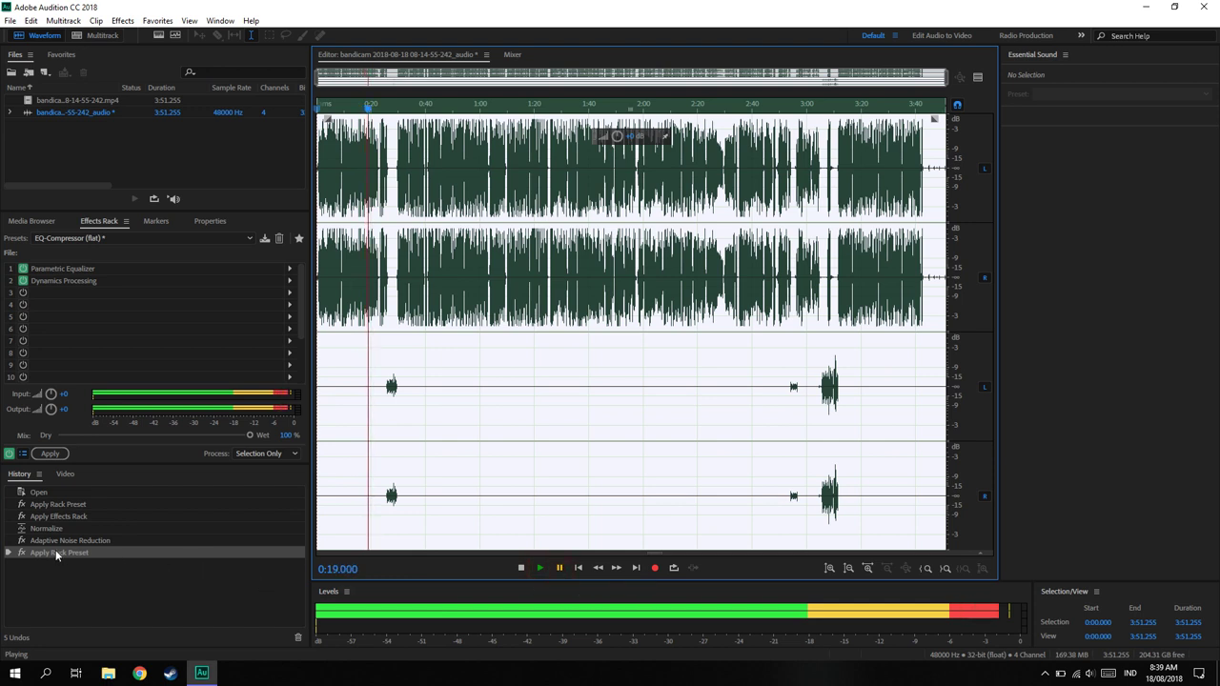
pyautogui.click(91, 237)
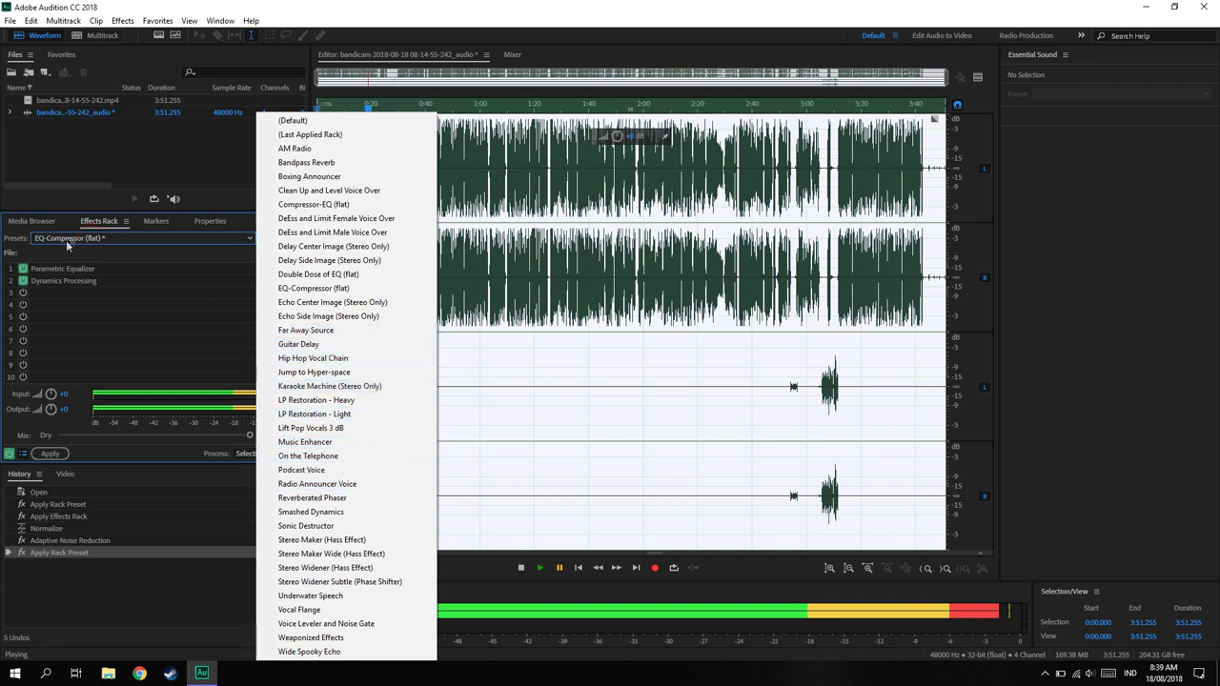
pyautogui.press('Escape')
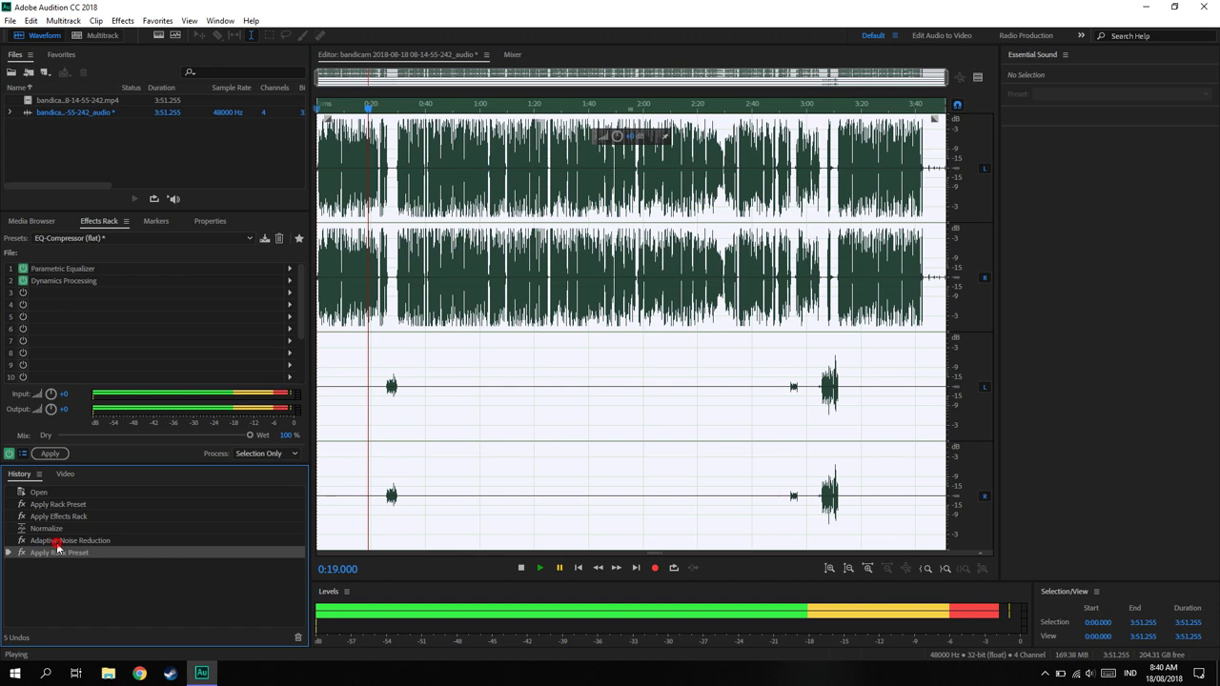
# Switch the history to Adaptive Noise Reduction and back to the rack preset, and apply the EQ-Compressor (flat) effects rack to the audio
pyautogui.click(57, 541)
pyautogui.click(9, 20)
pyautogui.click(145, 565)
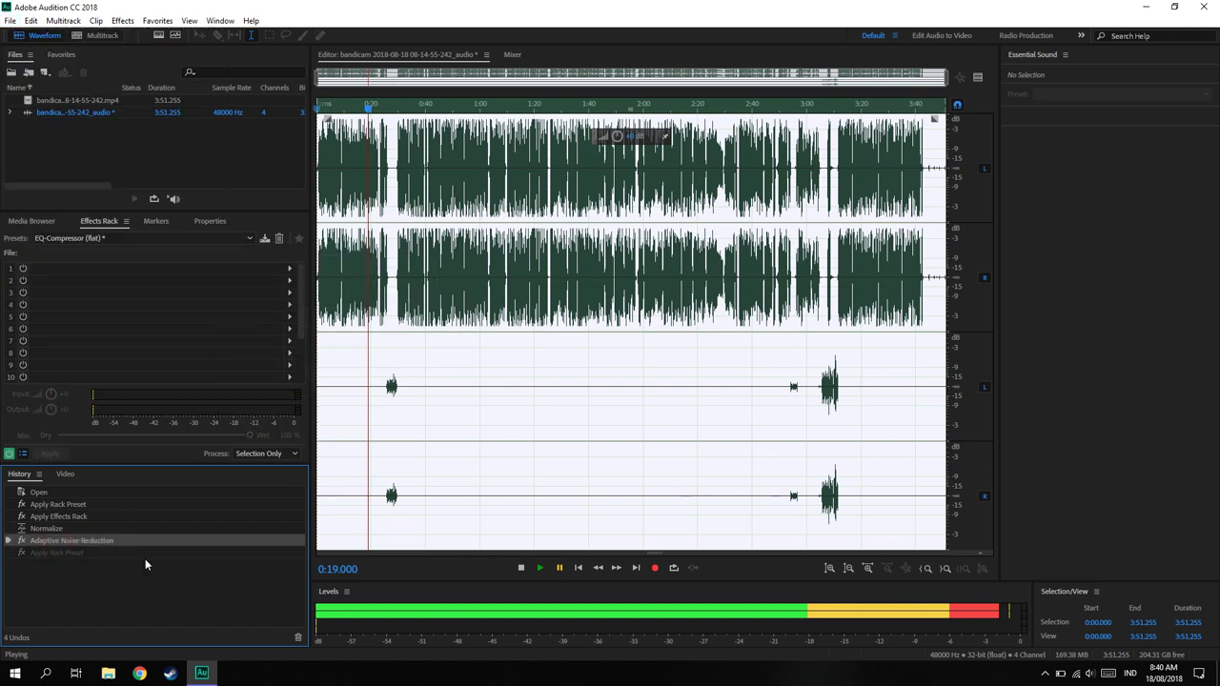
pyautogui.click(65, 552)
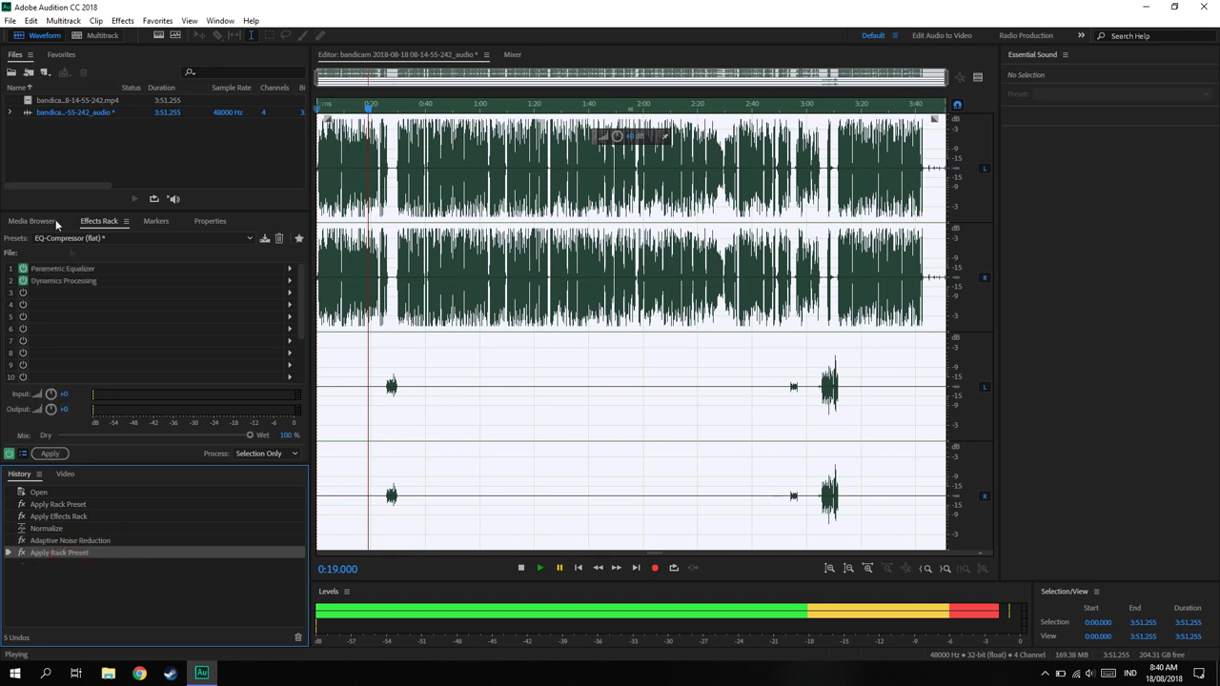
pyautogui.click(50, 454)
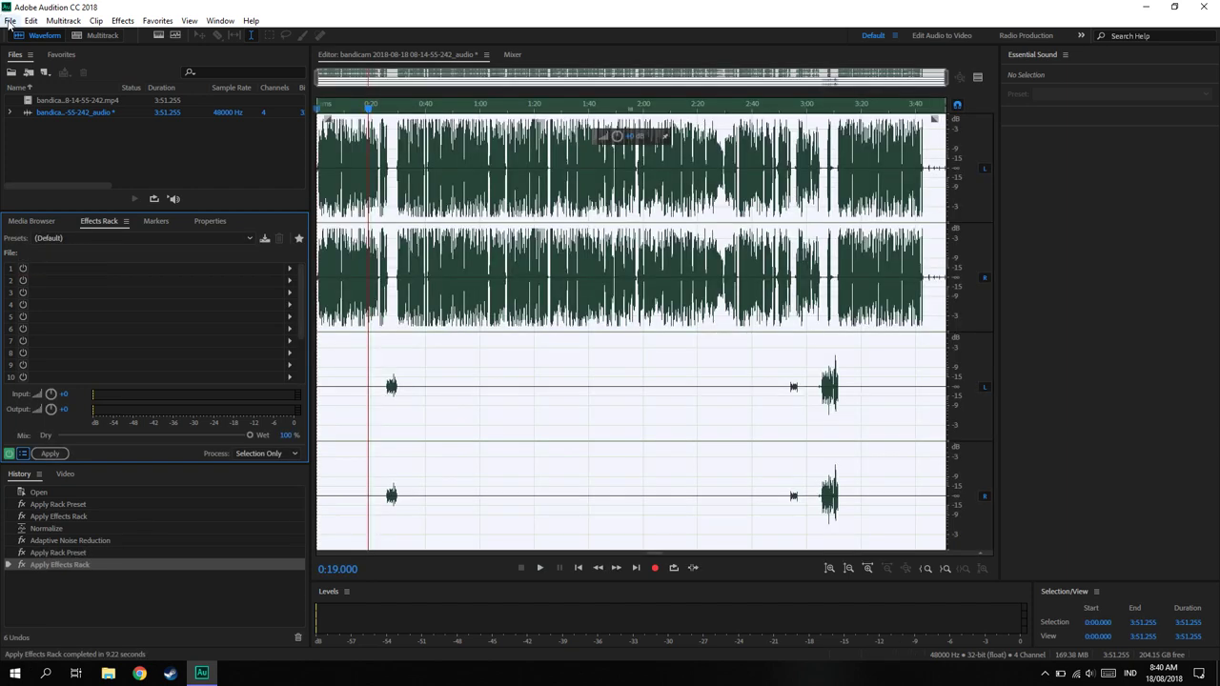
pyautogui.click(10, 21)
pyautogui.moveTo(55, 268)
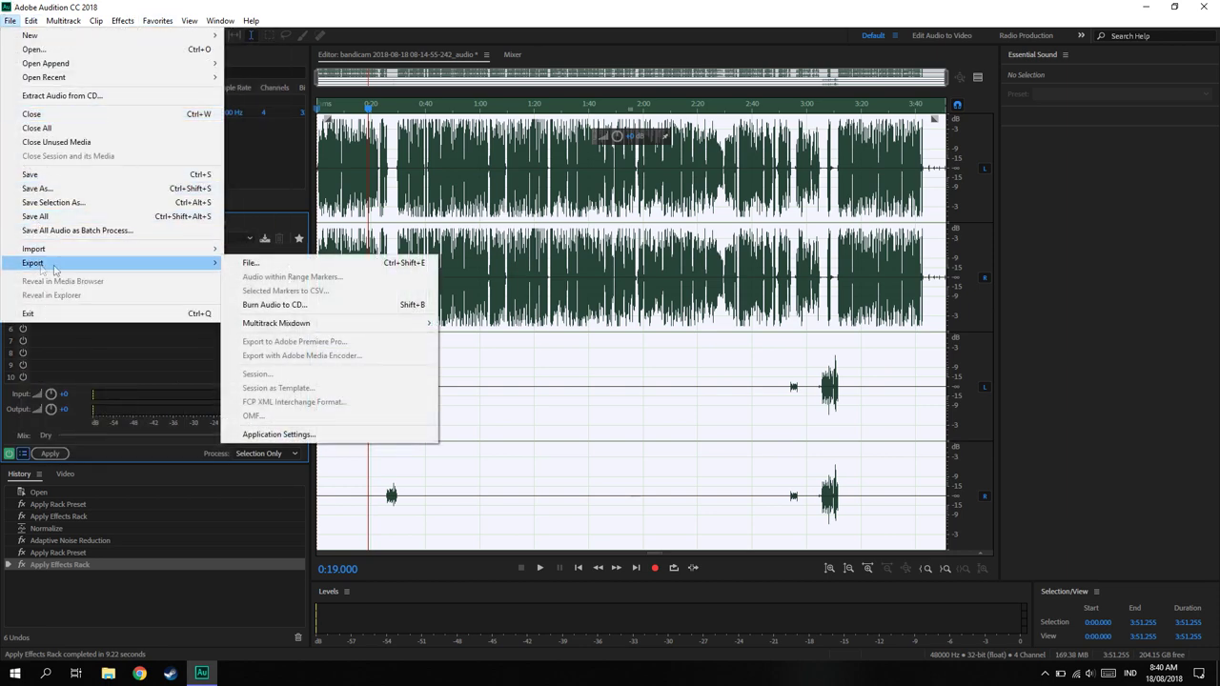
pyautogui.click(267, 264)
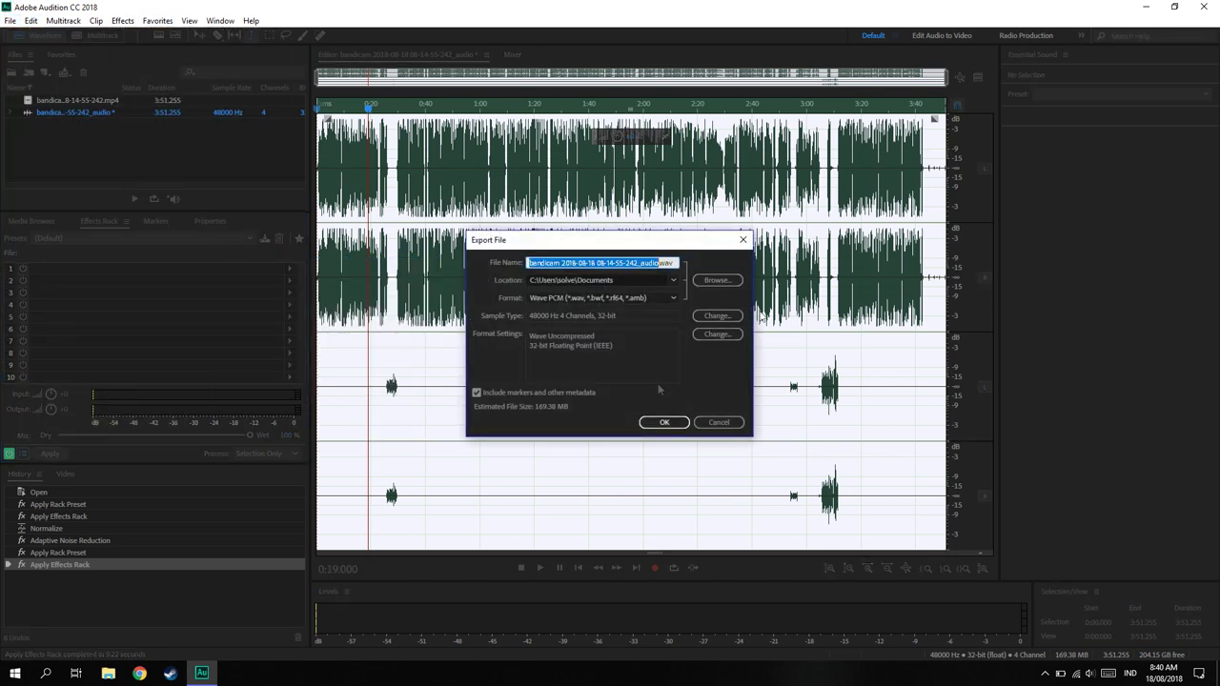
pyautogui.click(673, 263)
pyautogui.doubleClick(670, 263)
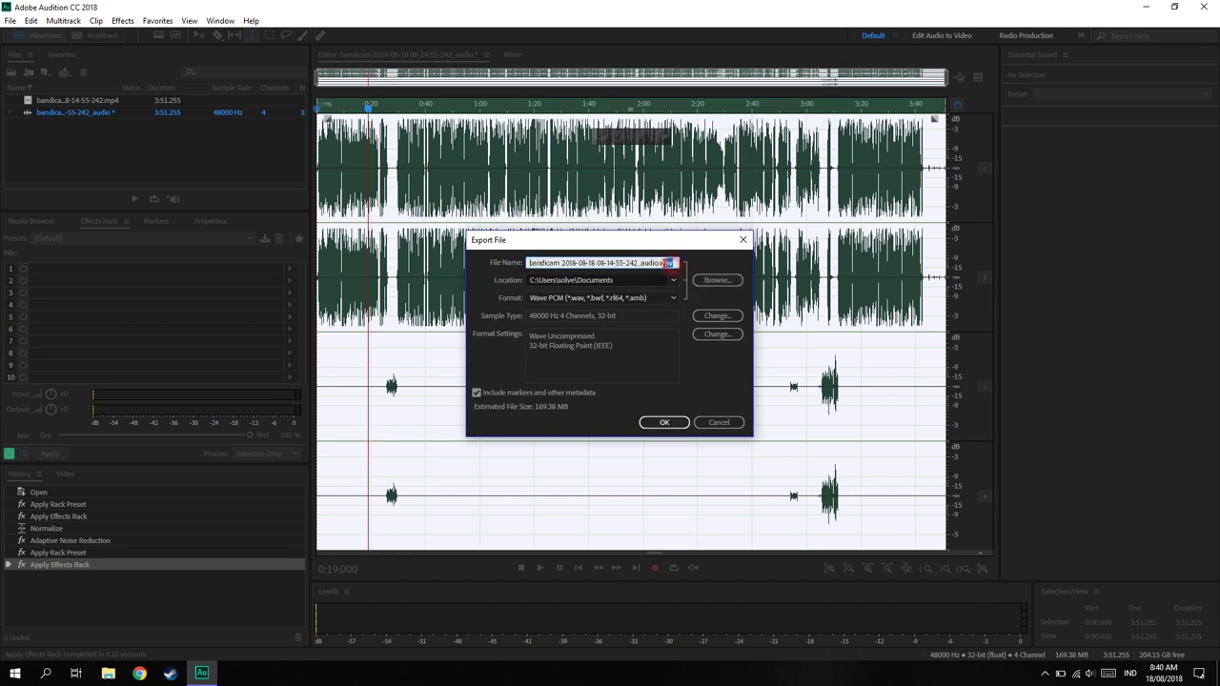
pyautogui.click(618, 300)
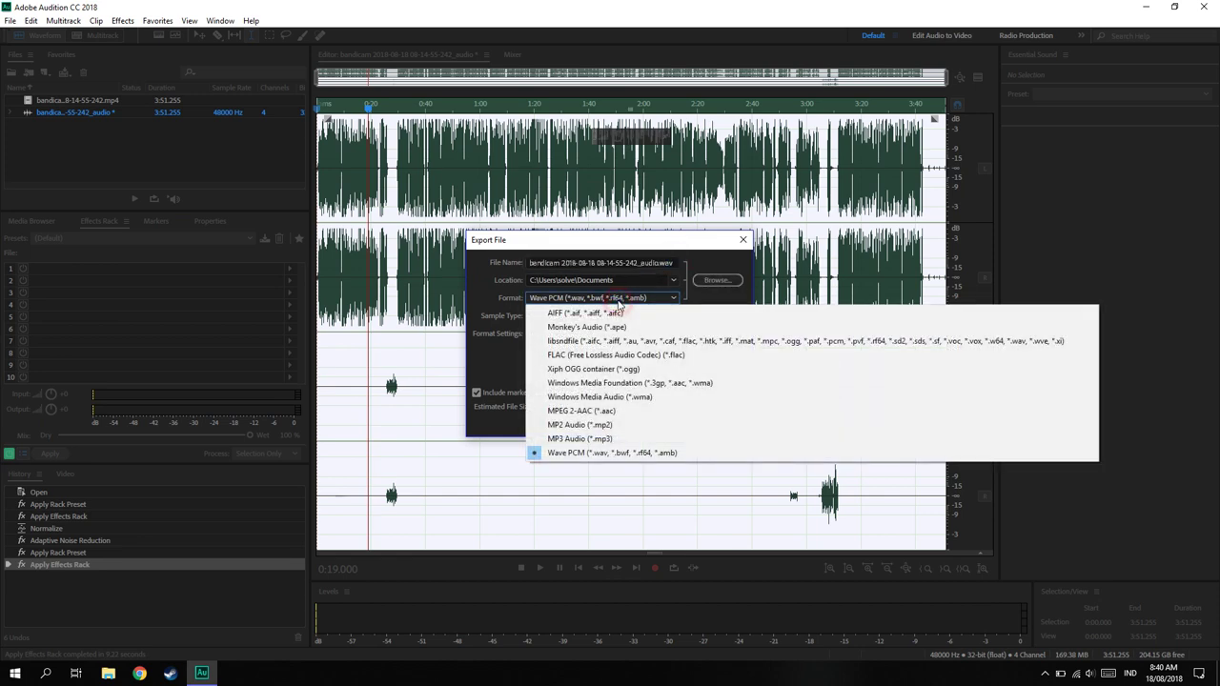
pyautogui.click(613, 455)
pyautogui.click(660, 421)
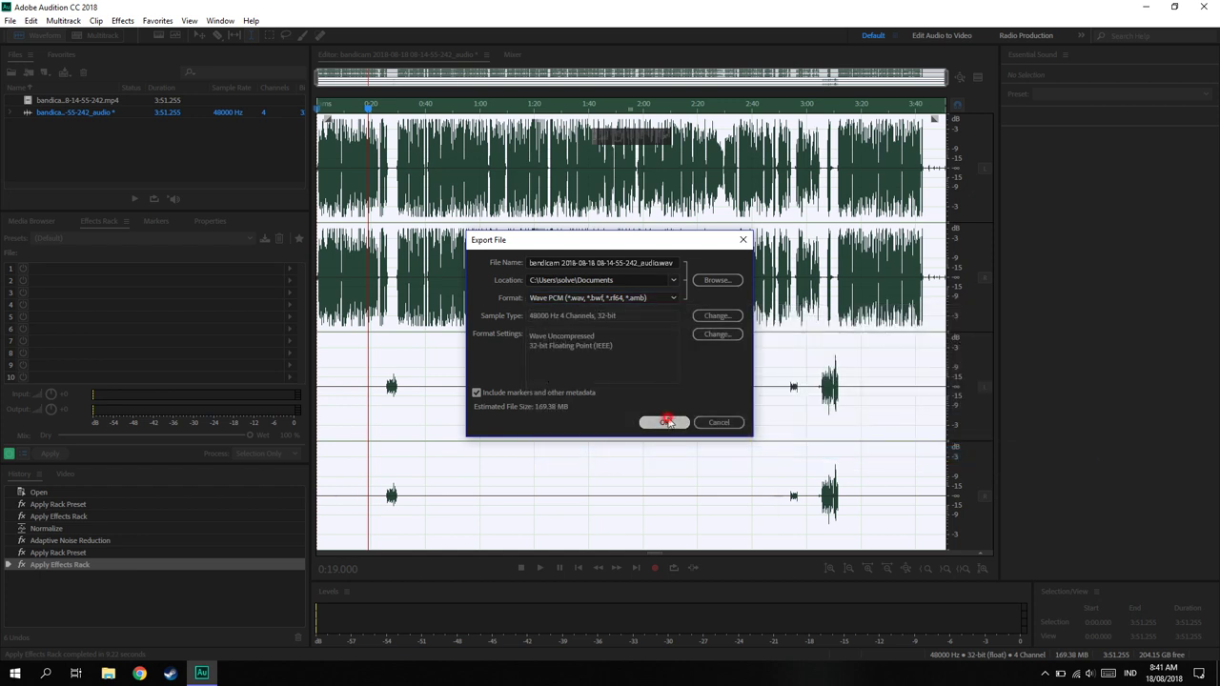
pyautogui.click(677, 359)
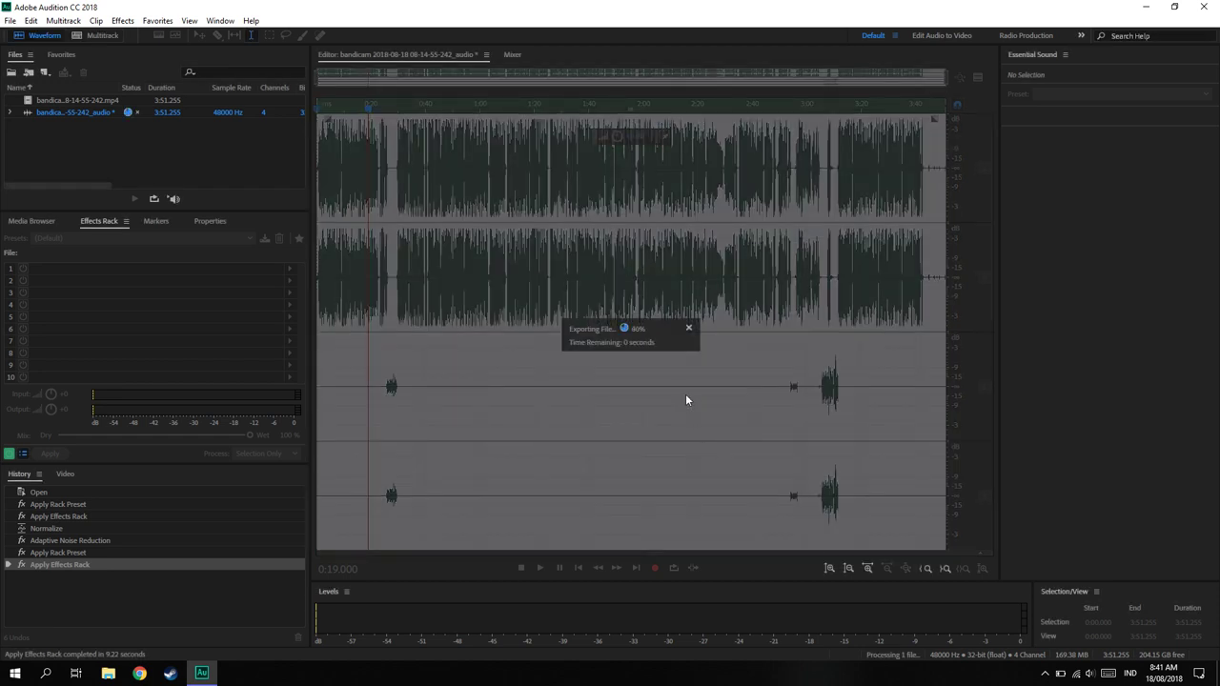